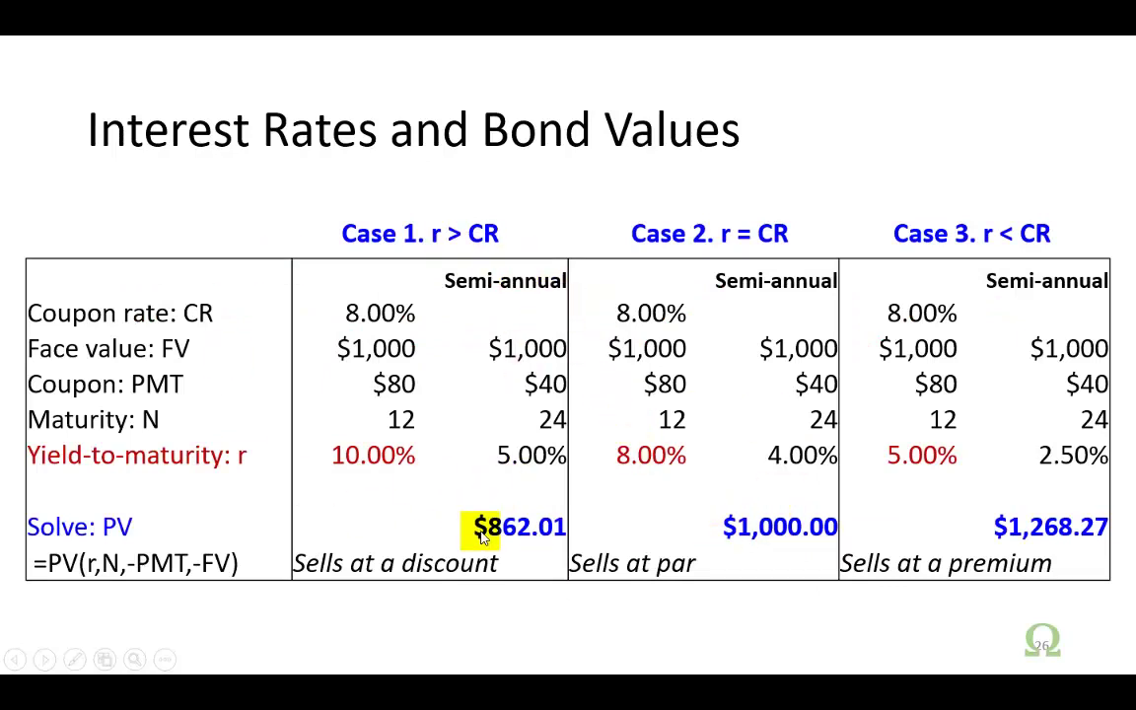
Step: End the slide show and switch to the Bond Valuation-310 workbook in Excel, on the Inverse Rel sheet
key("Escape")
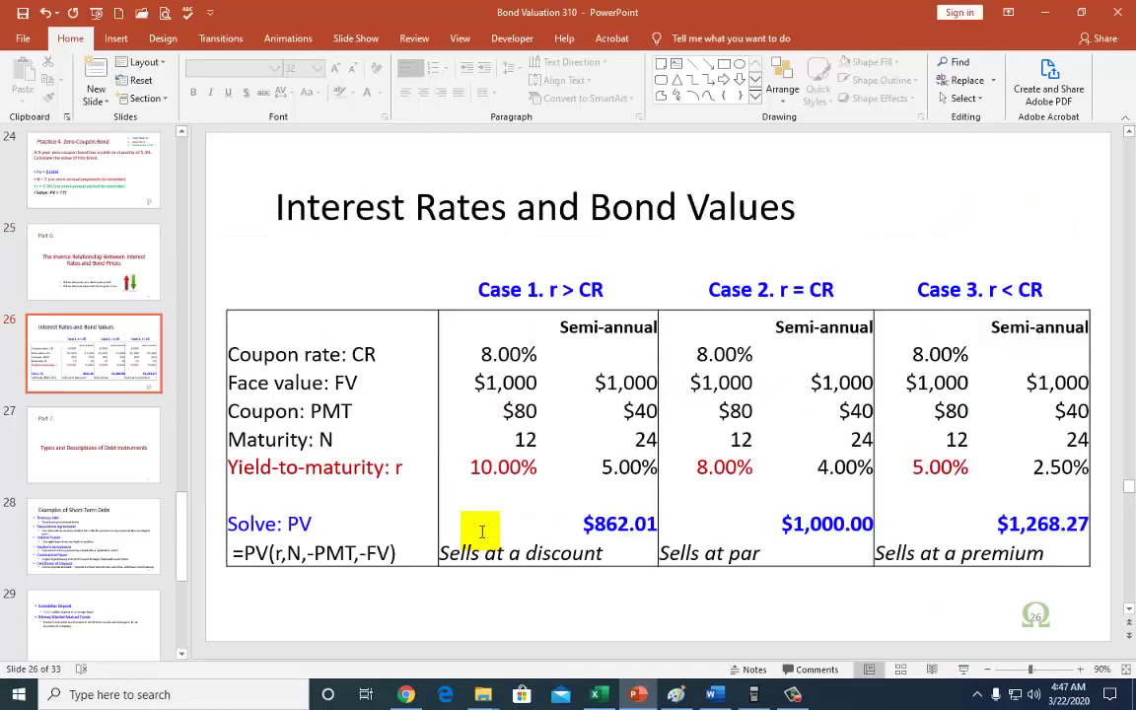
left_click(599, 694)
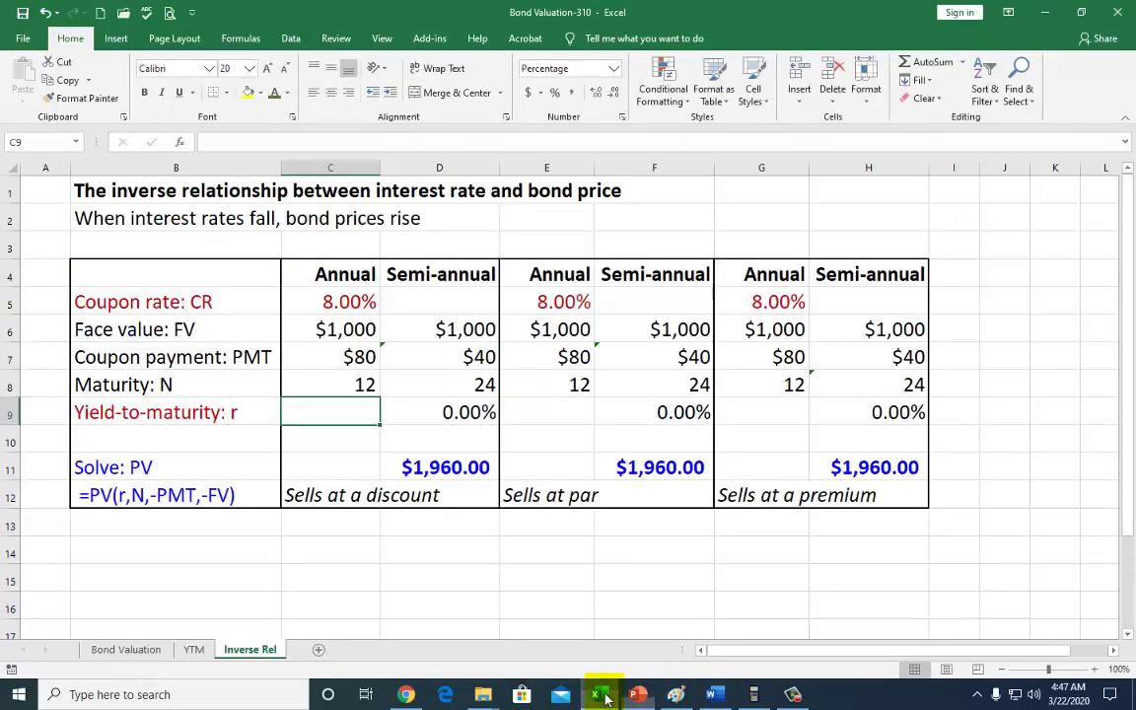
left_click(362, 568)
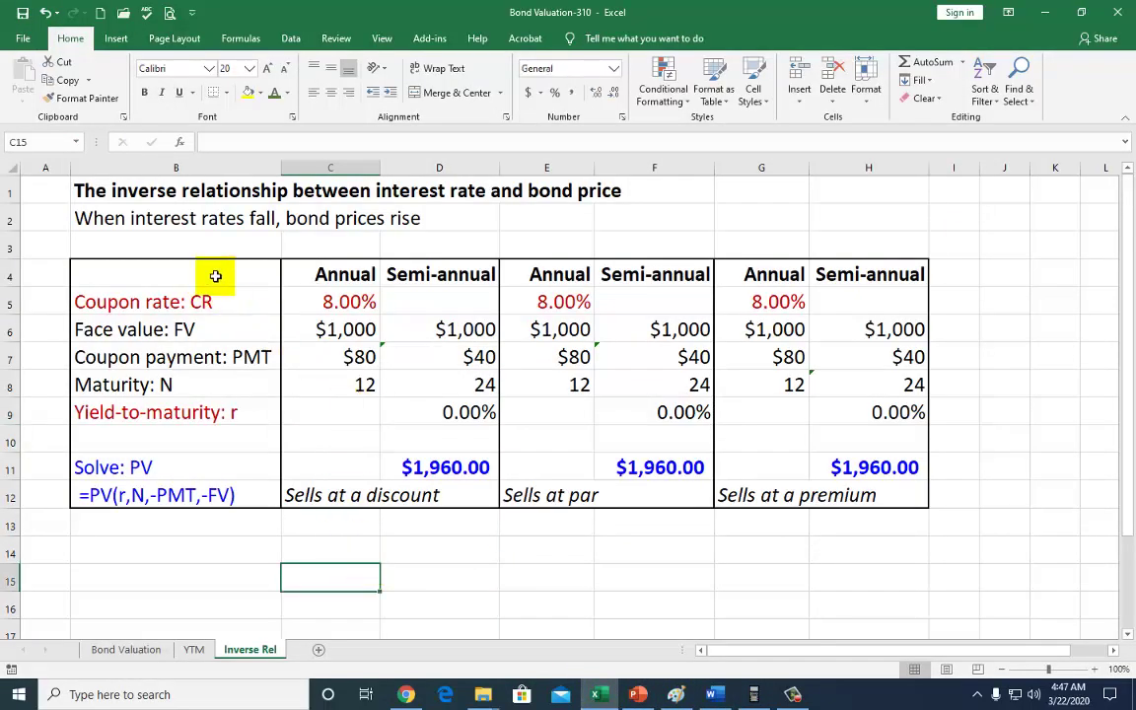
Step: Examine the first bond's annual and semi-annual inputs: coupon rate, face value, coupon payment and maturity
left_click_drag(155, 272, 447, 485)
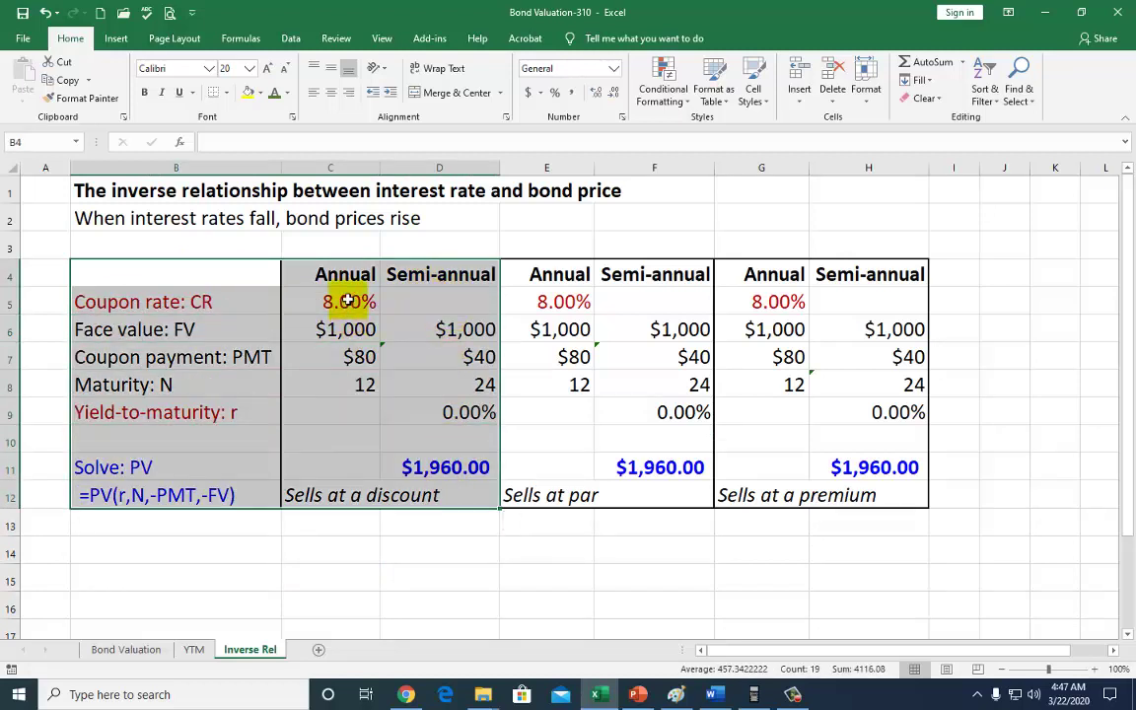
left_click(348, 301)
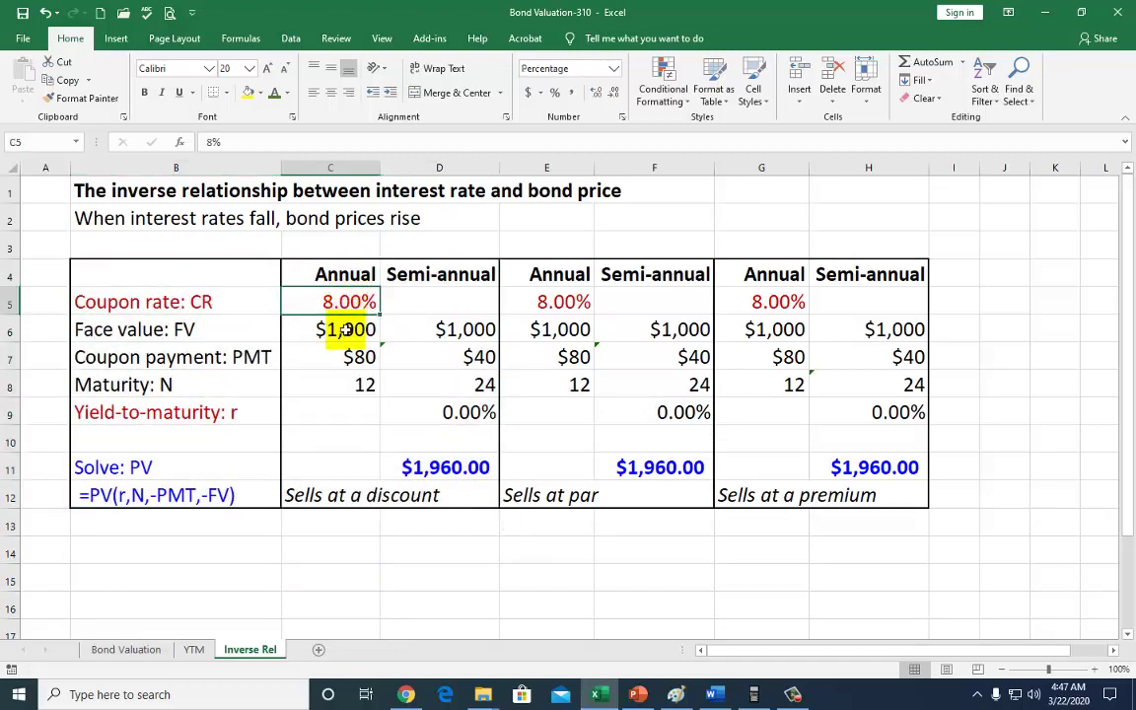
left_click(346, 329)
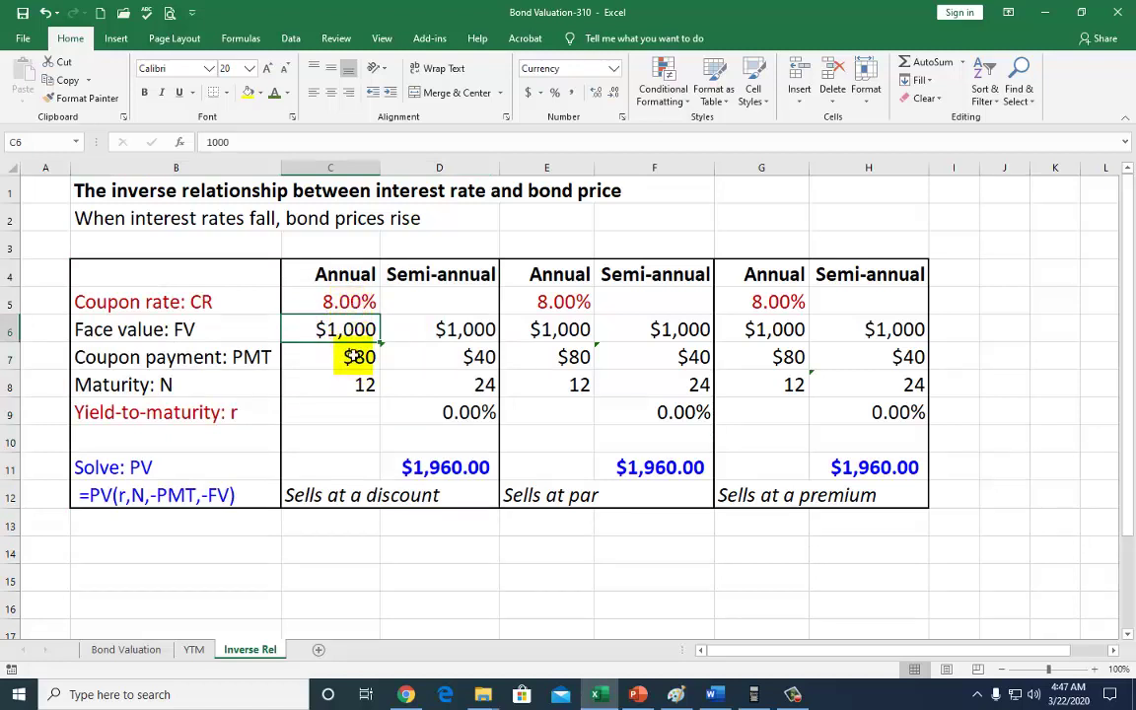
left_click(353, 357)
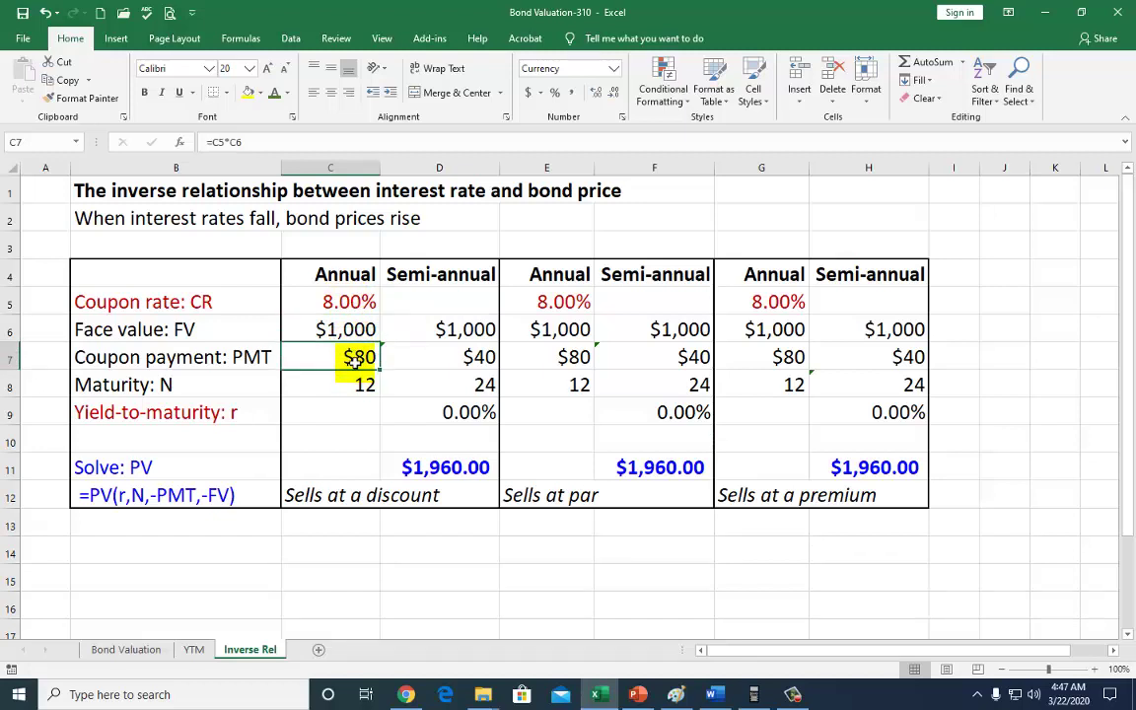
left_click(366, 384)
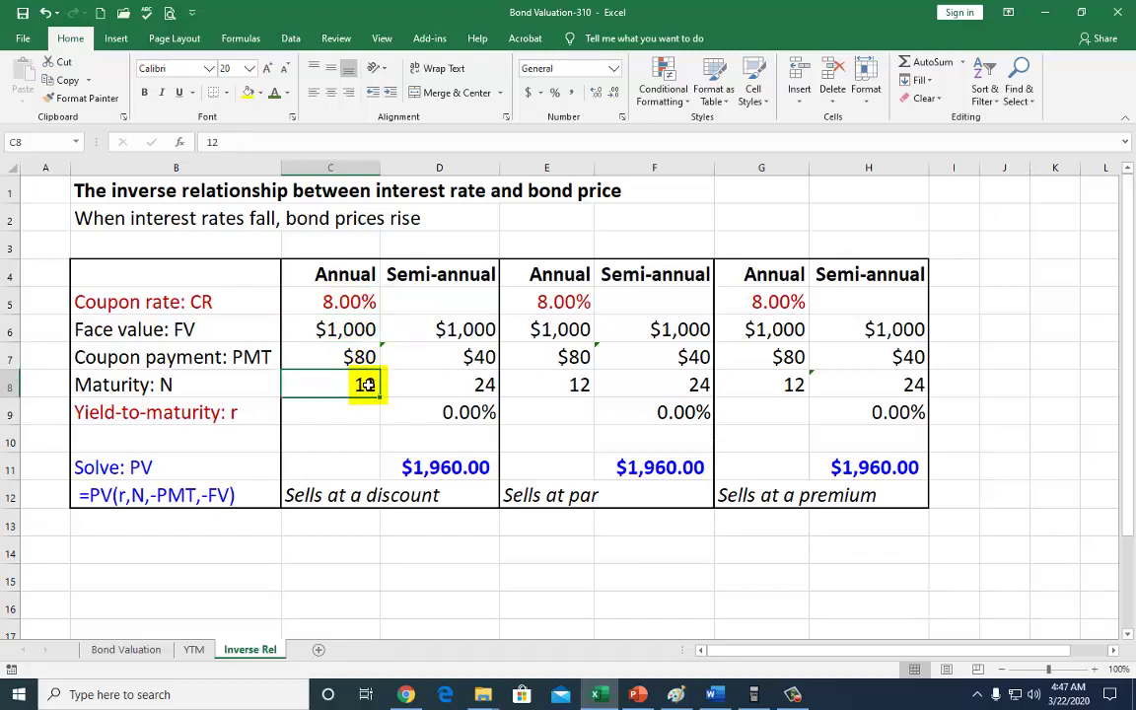
left_click(460, 331)
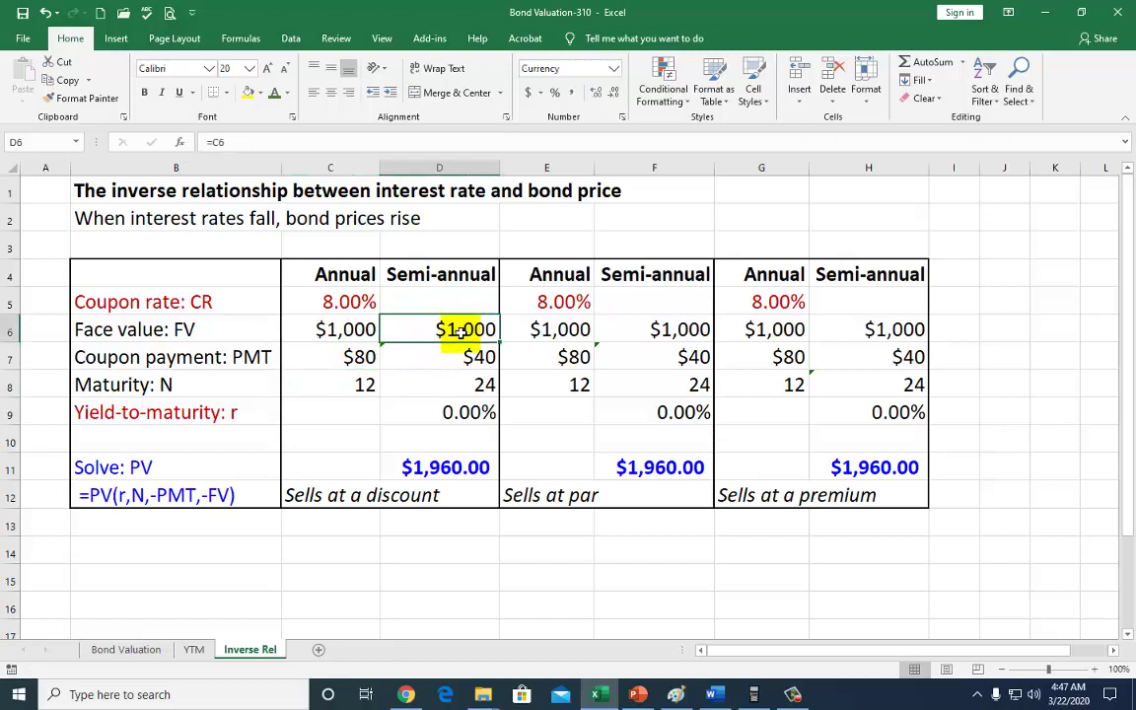
left_click_drag(482, 330, 472, 413)
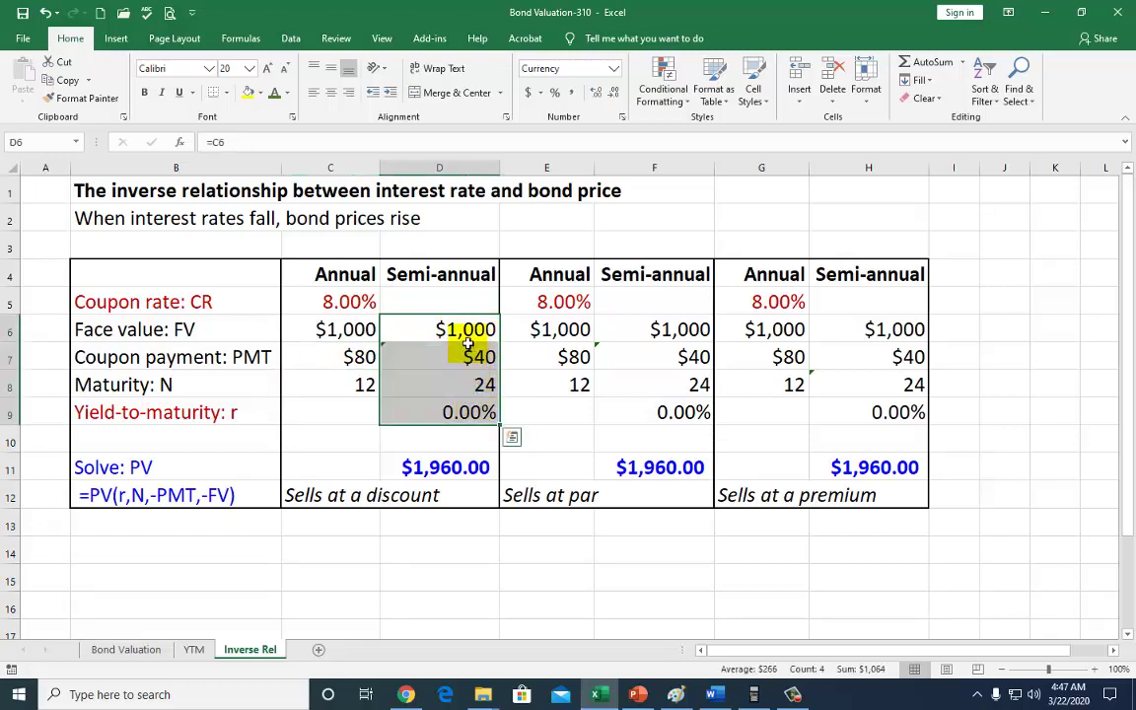
left_click(470, 353)
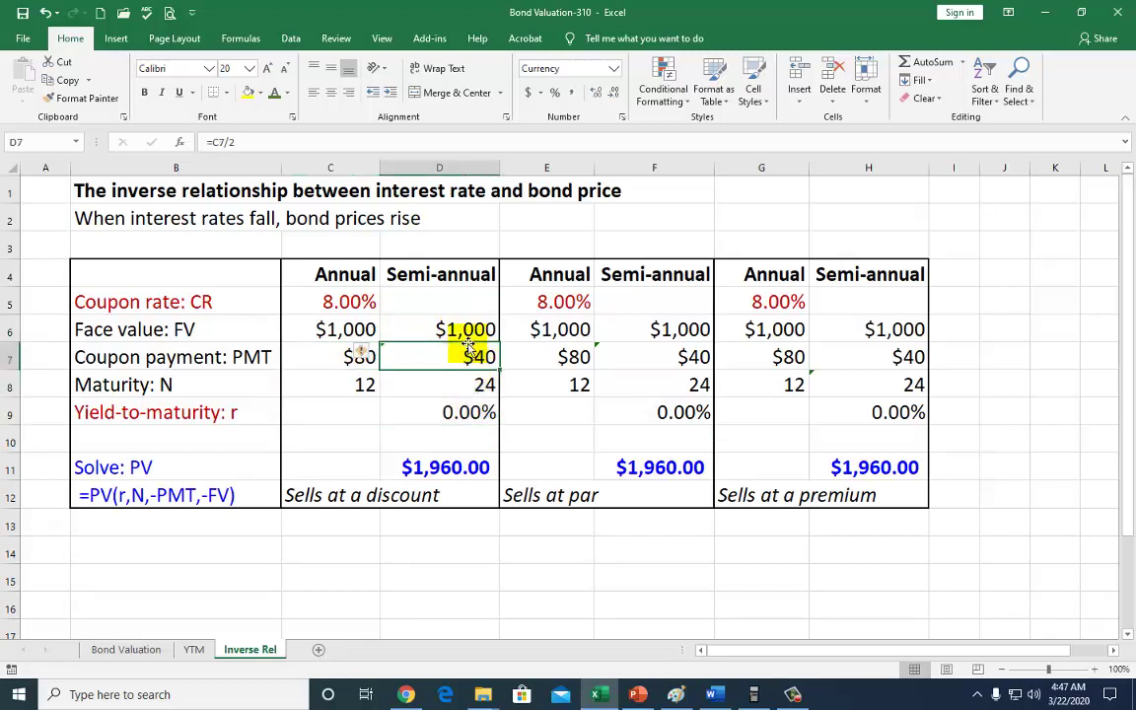
Step: Set the first bond's annual yield-to-maturity in C9 to 10%
left_click(340, 408)
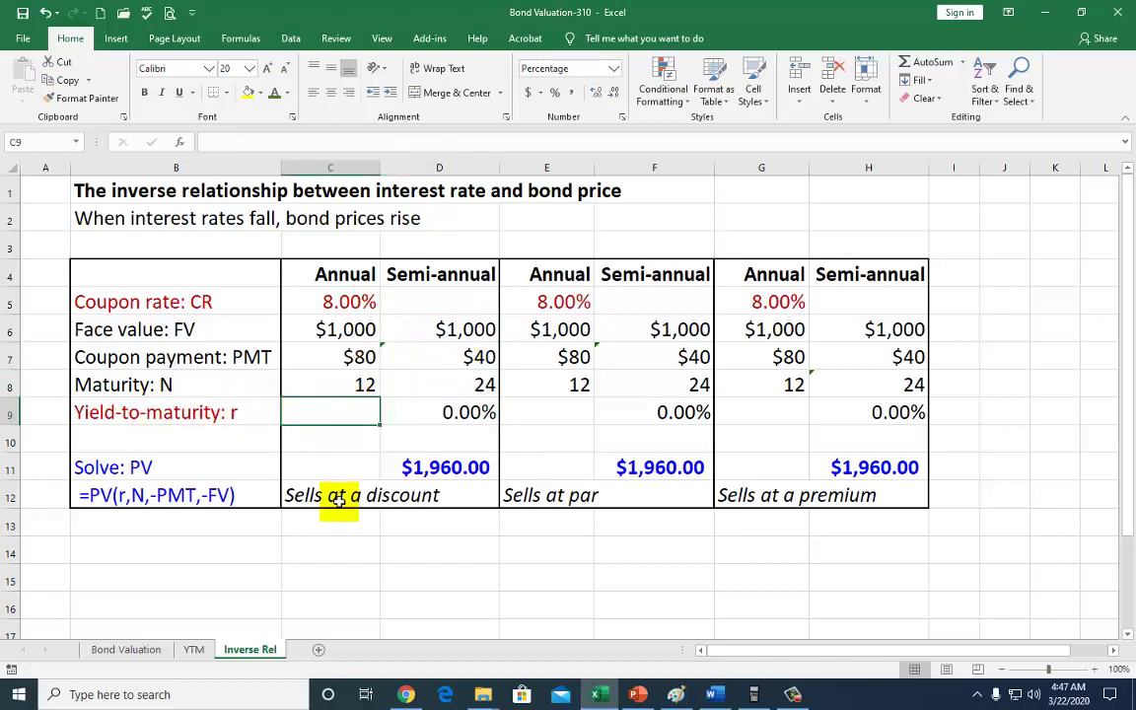
type("10")
key("Return")
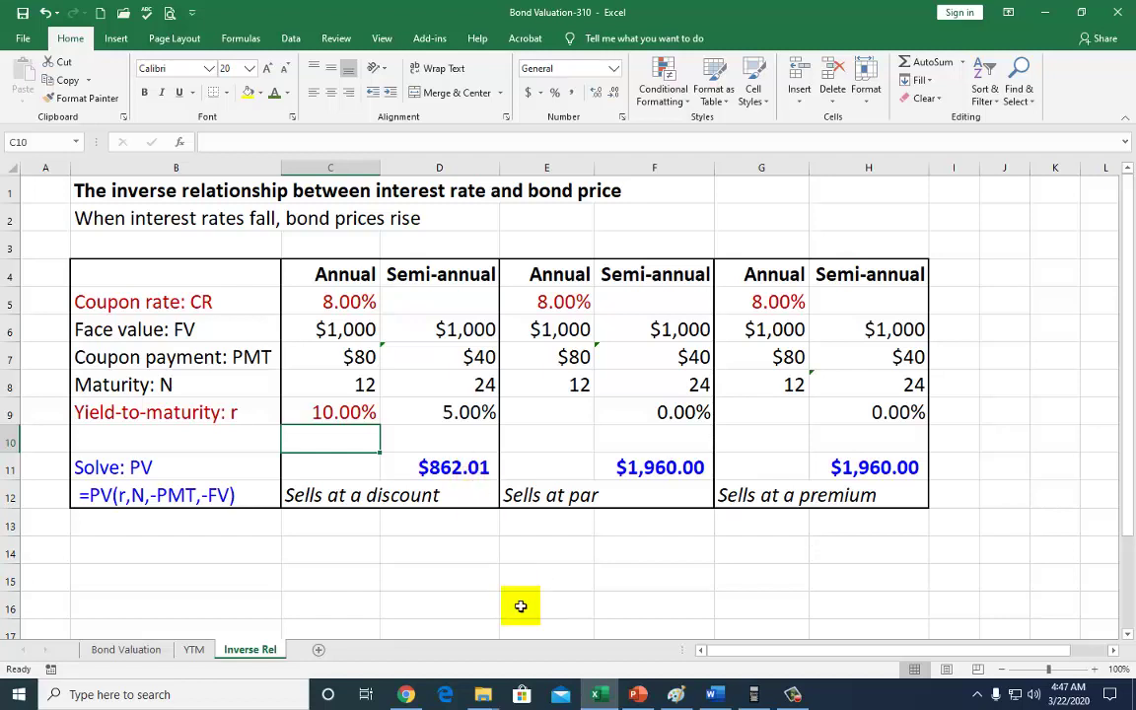
Step: Switch to the BA II Plus calculator and clear its display and stored time-value-of-money values
left_click(755, 694)
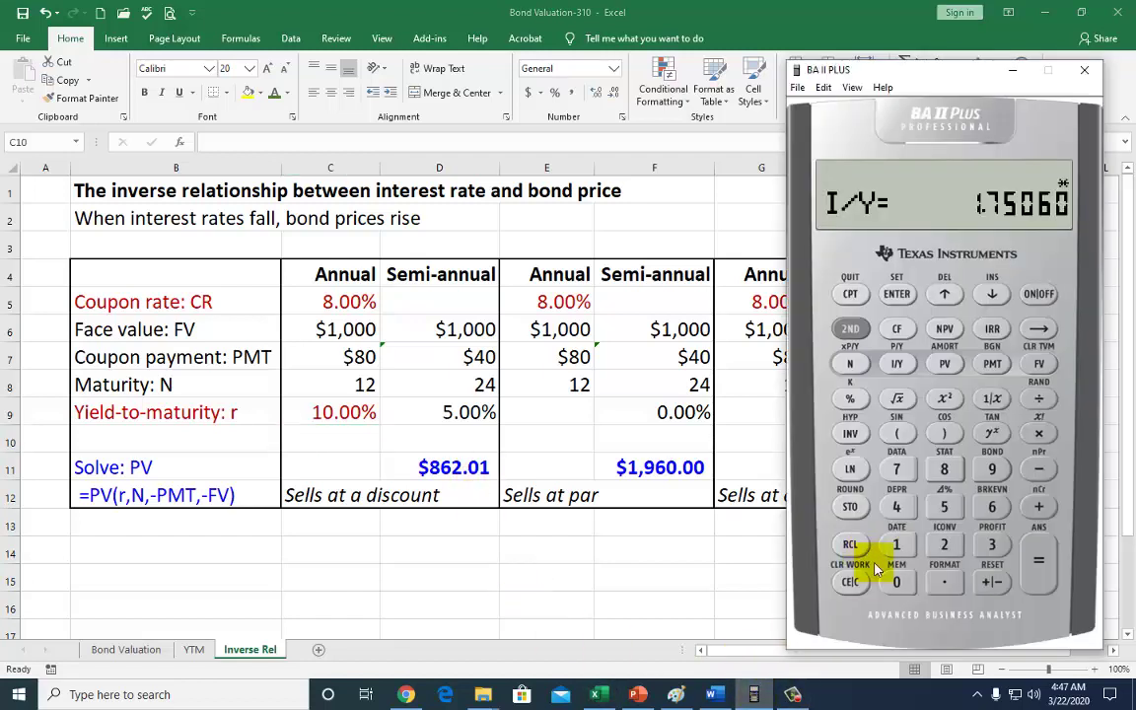
left_click(848, 583)
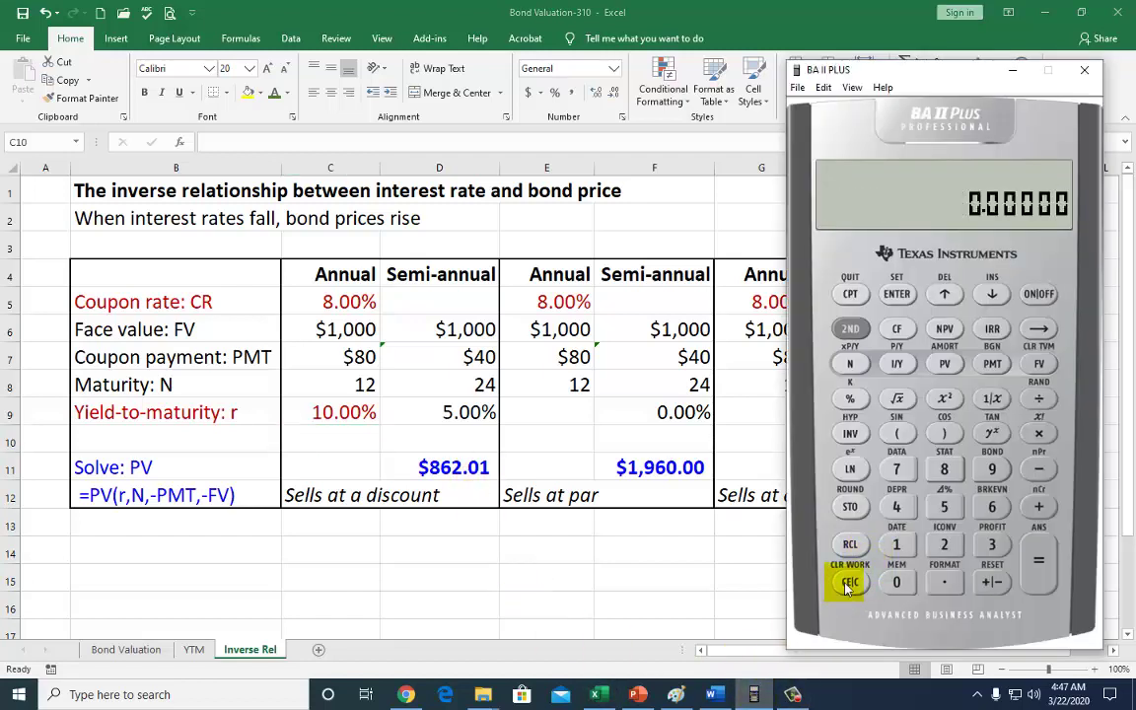
left_click(850, 329)
left_click(1040, 365)
left_click(850, 328)
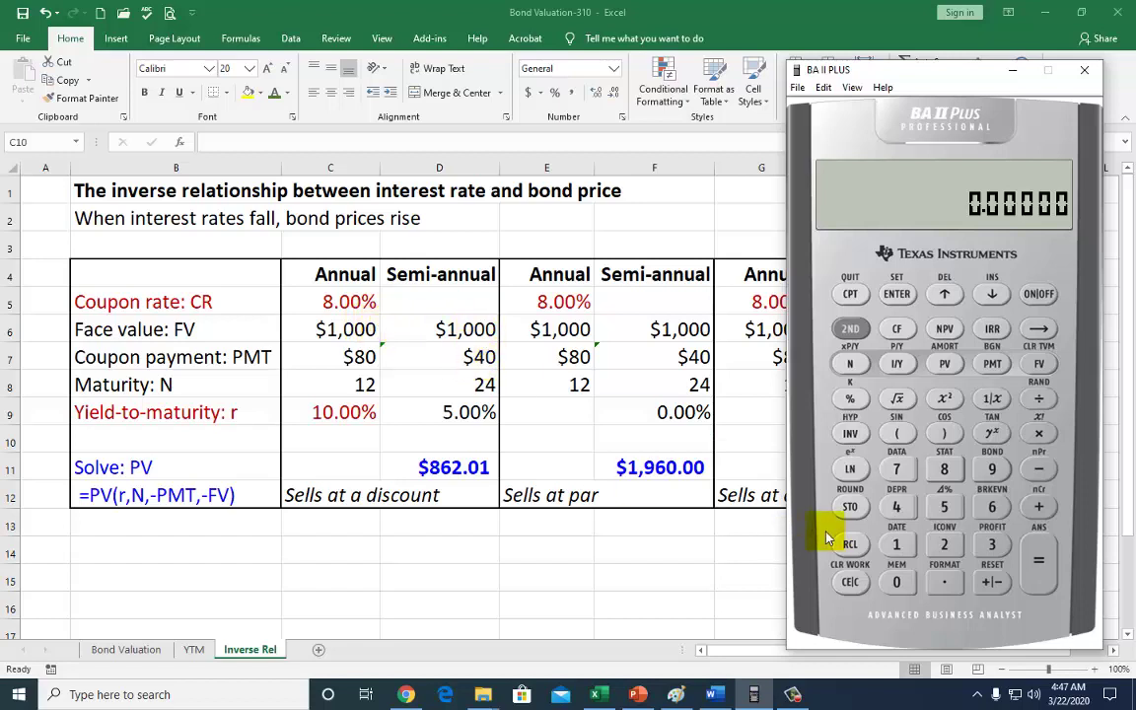
Step: Store the first bond's semi-annual values on the calculator: 1,000 as FV and 40 as PMT
left_click(897, 545)
left_click(898, 584)
left_click(897, 584)
left_click(897, 584)
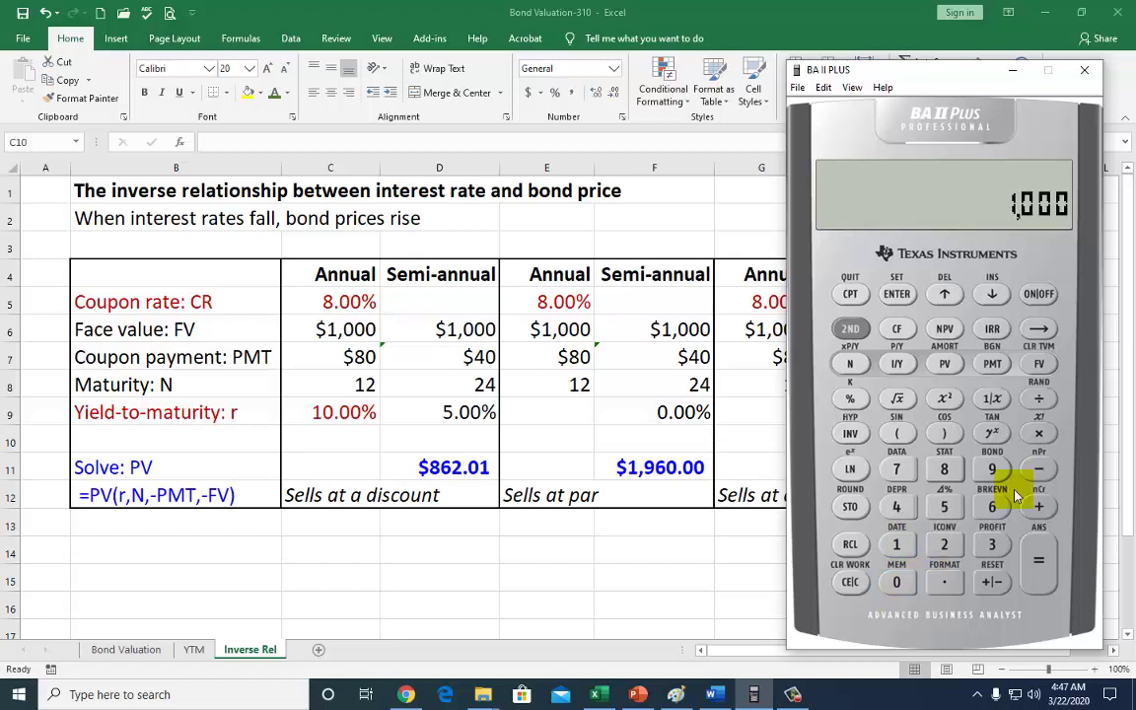
left_click(1040, 363)
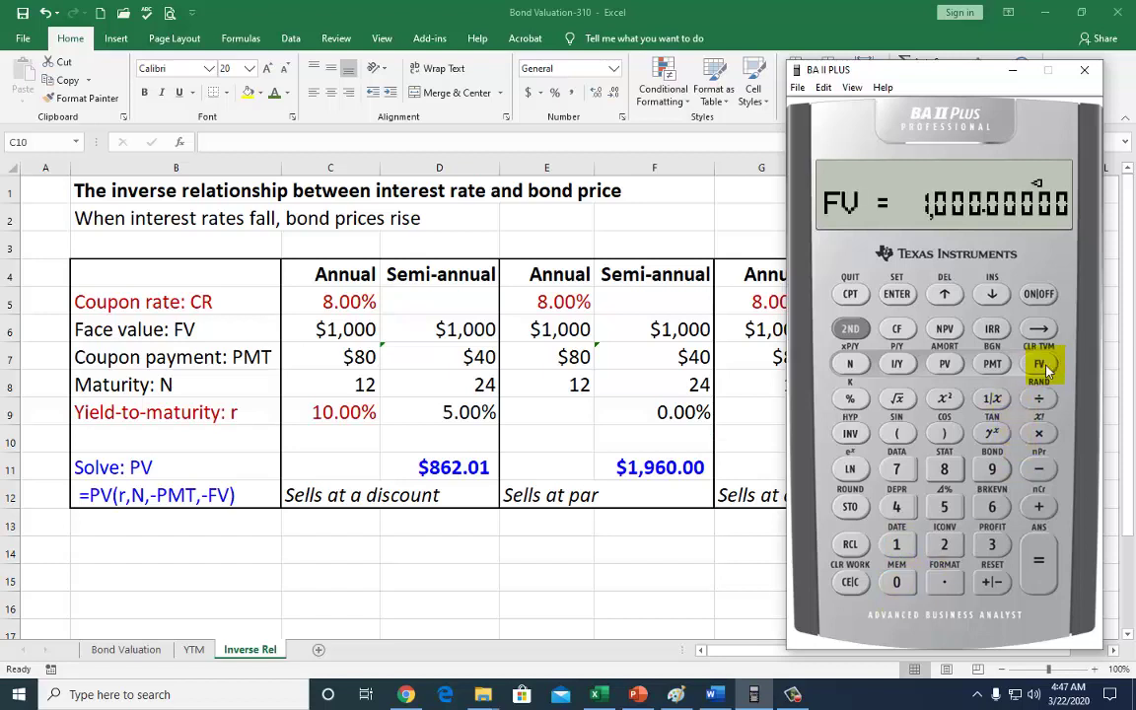
left_click(897, 507)
left_click(896, 582)
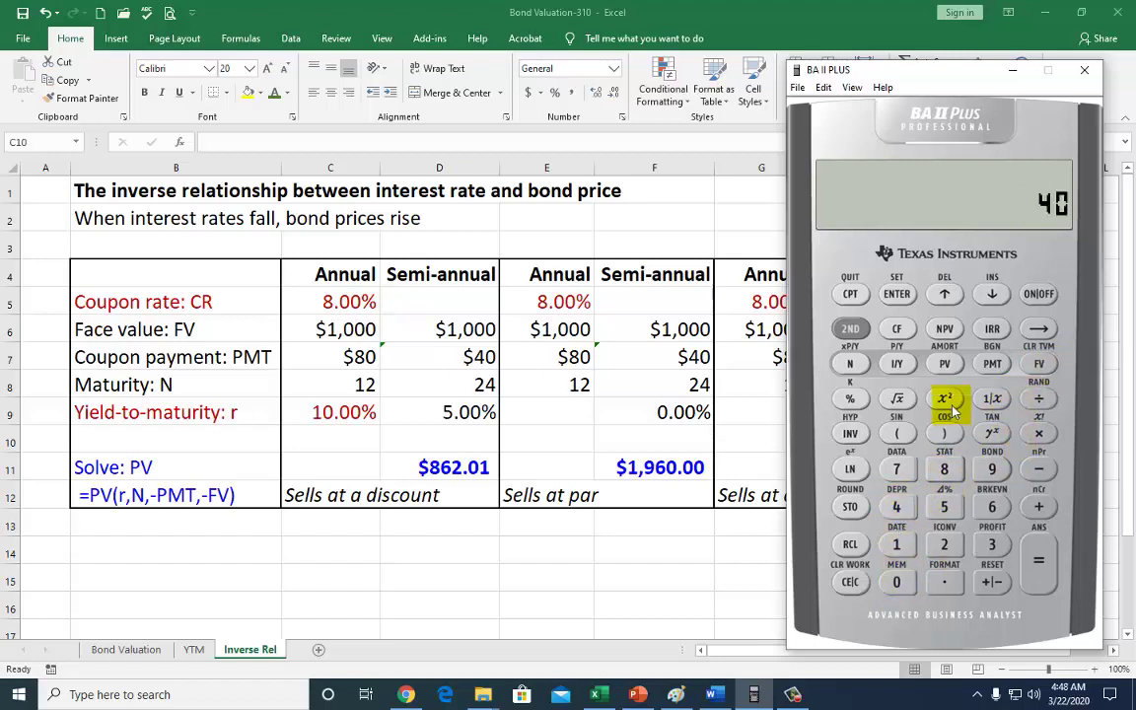
left_click(992, 363)
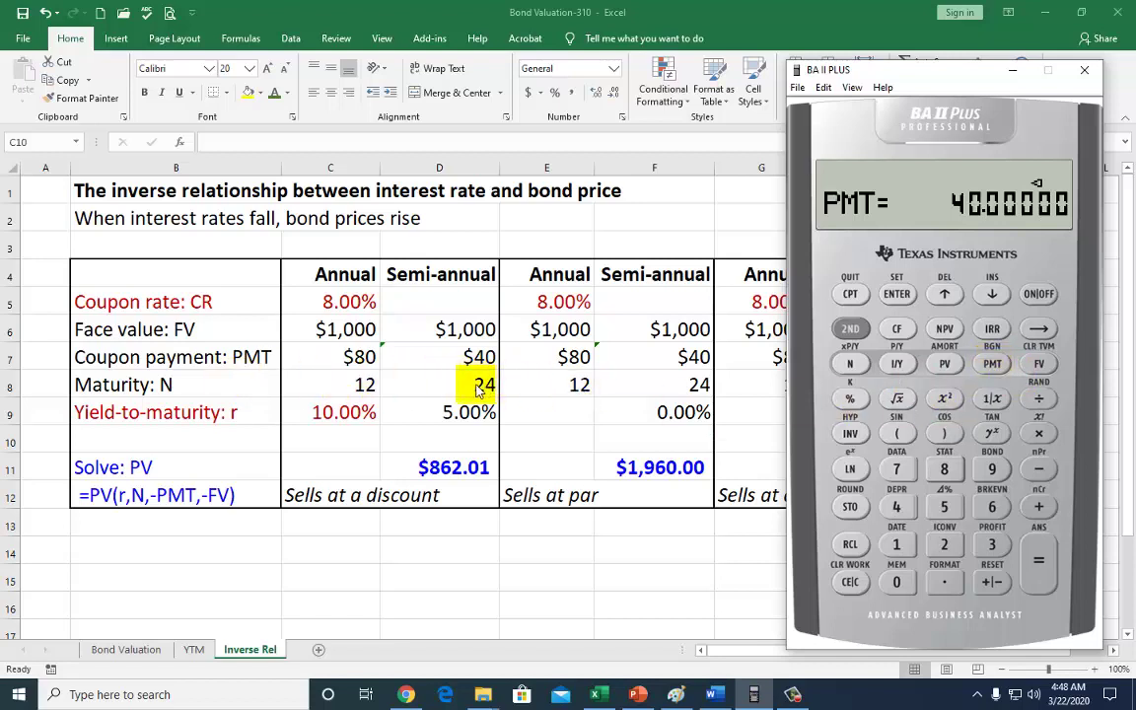
Step: Store 24 as N and 5 as I/Y on the calculator
left_click(944, 544)
left_click(897, 507)
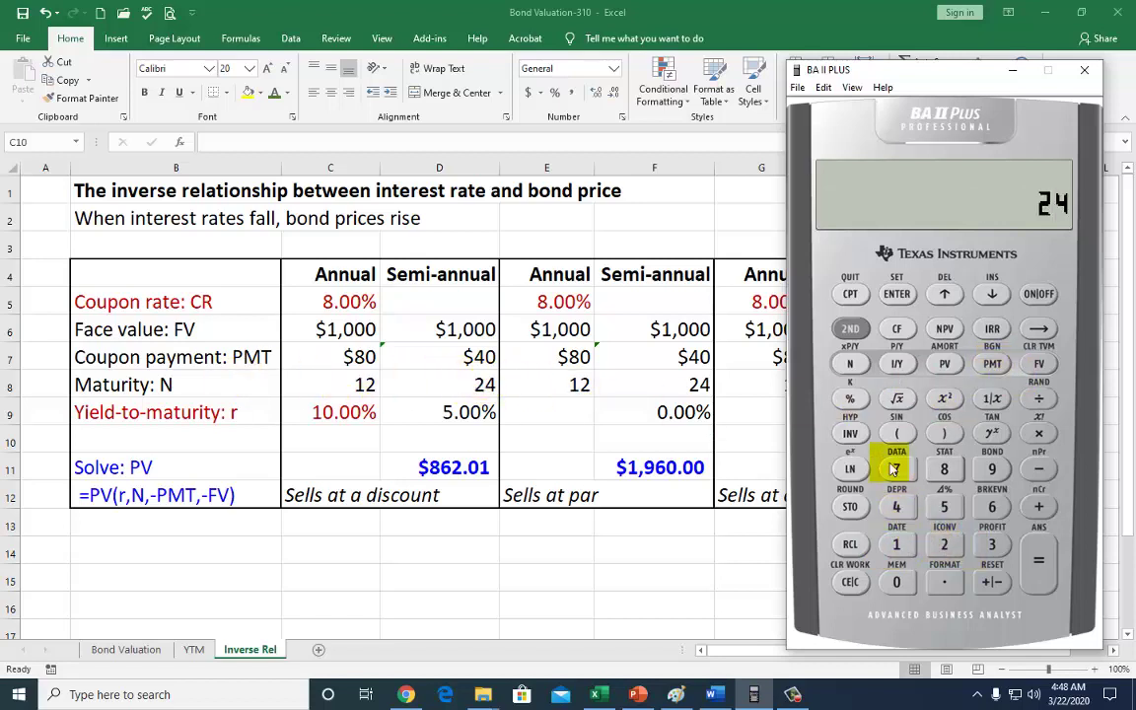
left_click(850, 363)
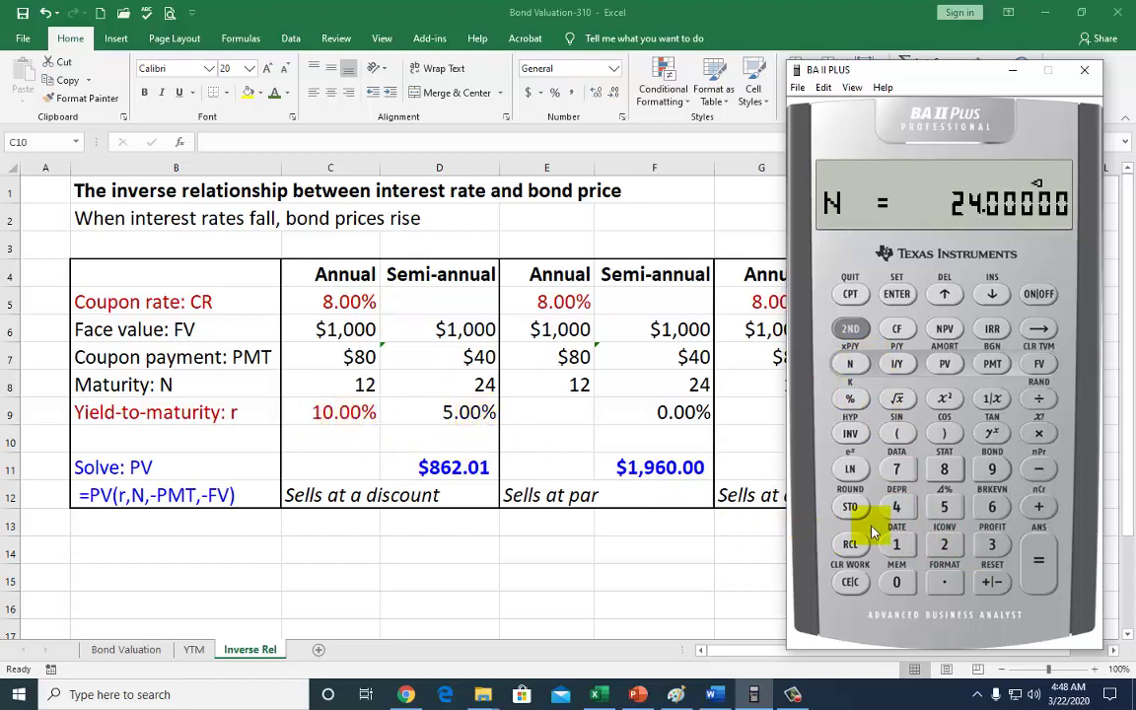
left_click(944, 506)
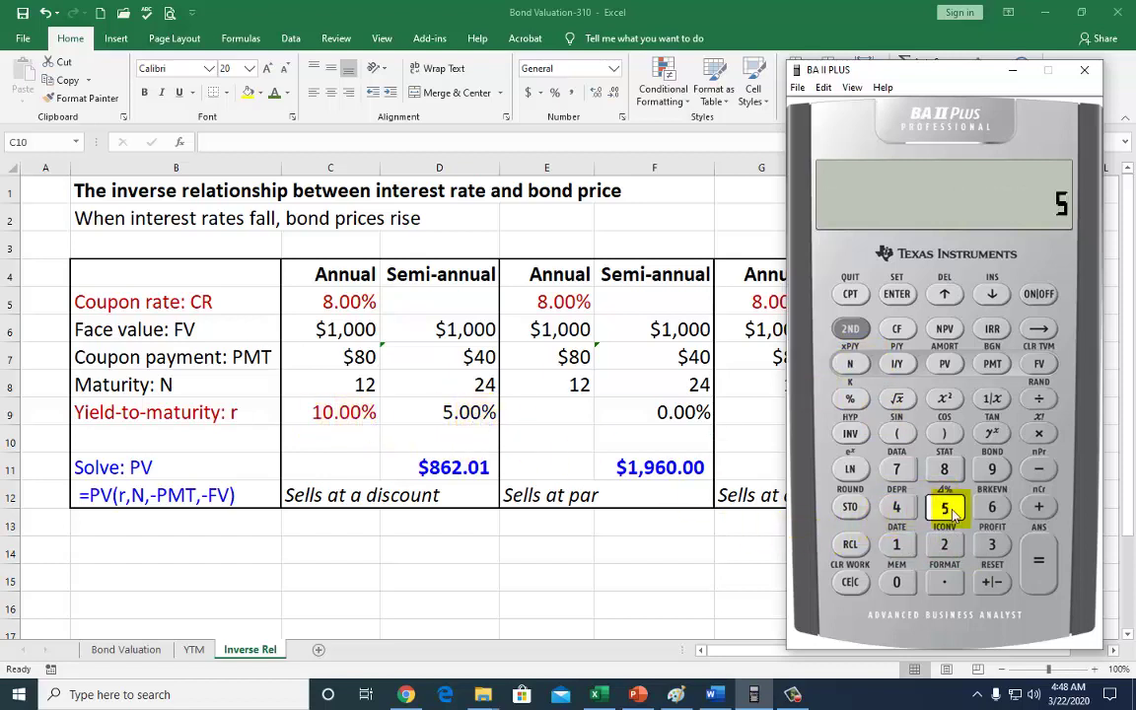
left_click(899, 367)
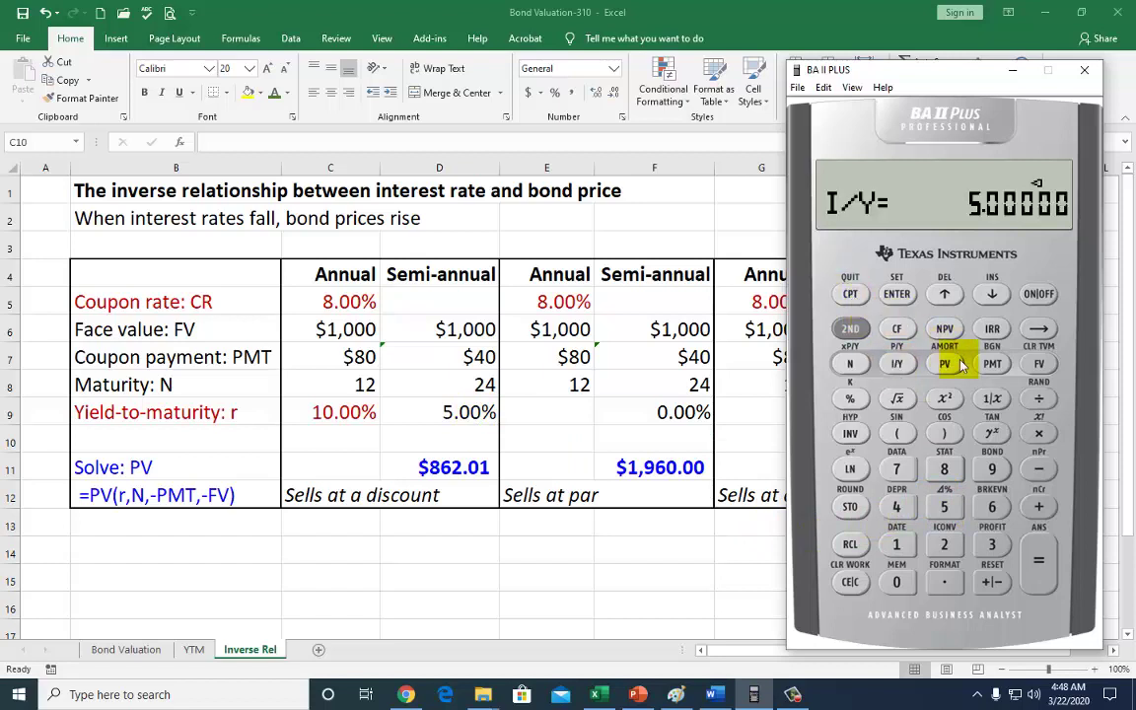
Step: Compute the bond's PV on the calculator as a positive amount, and return to the Excel workbook
left_click(947, 367)
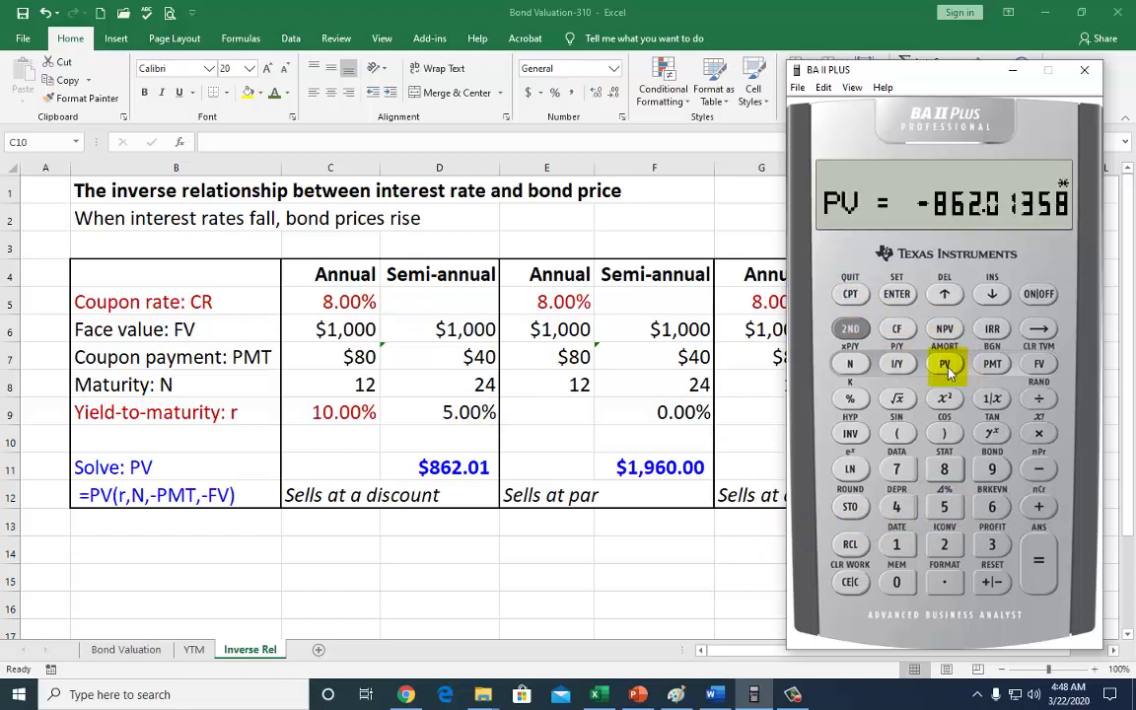
left_click(992, 582)
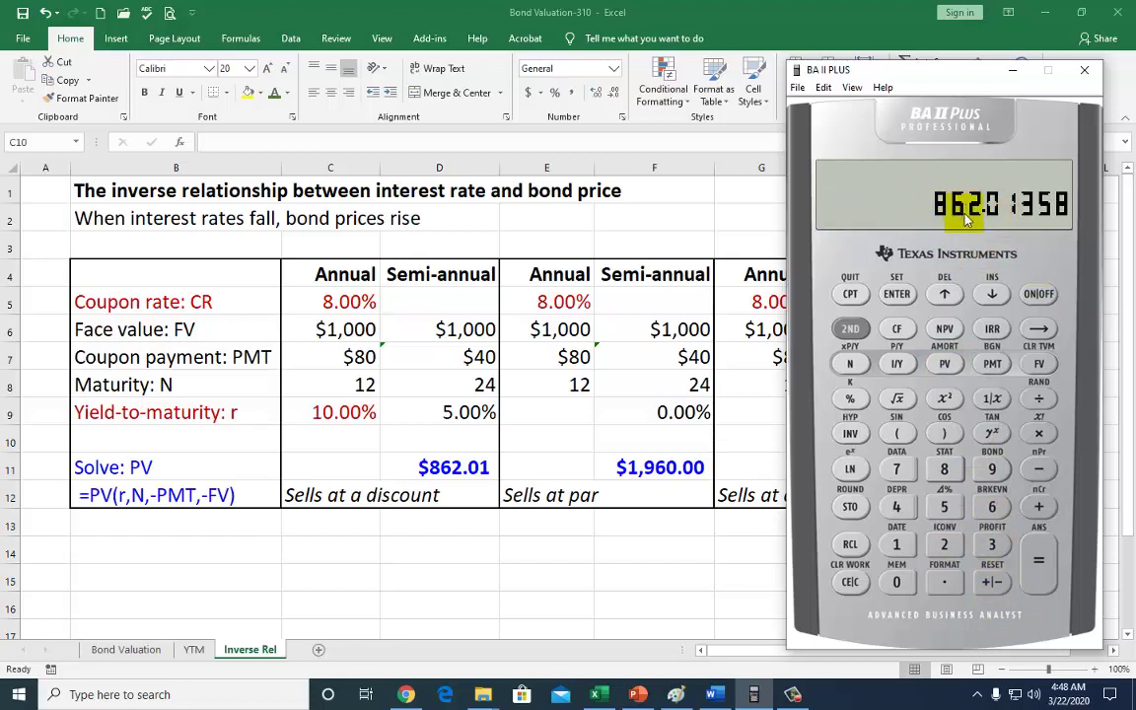
key("alt+Tab")
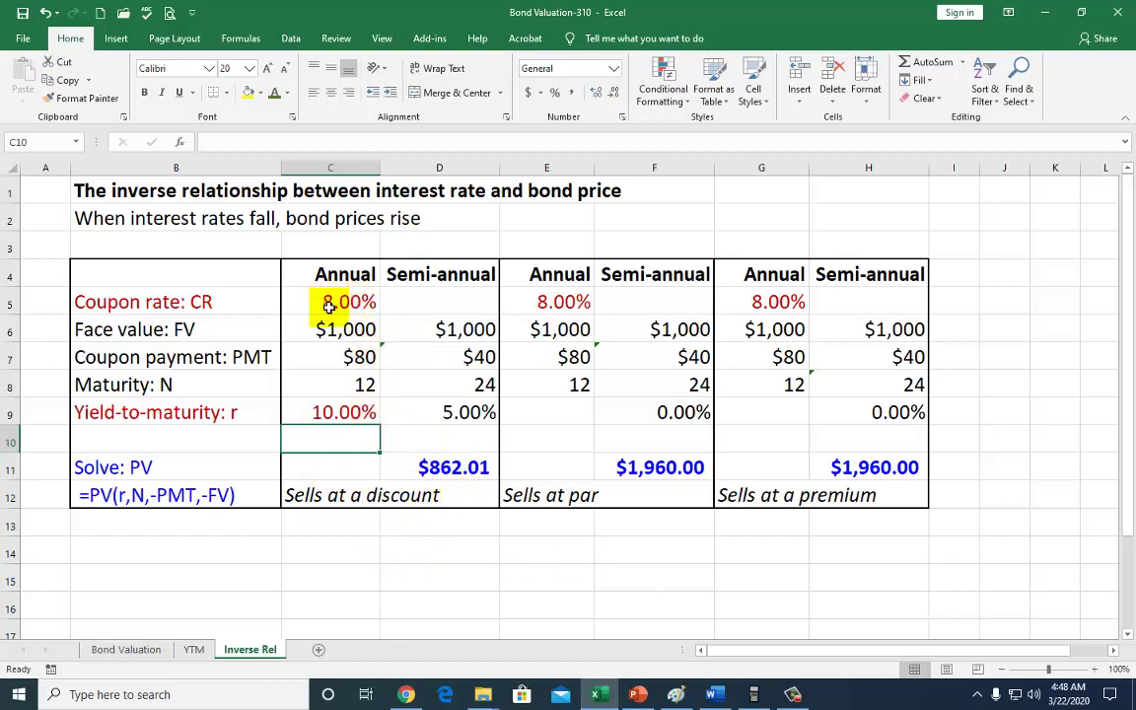
Step: Review the first bond's coupon payment, yield and present value, and set the second bond's annual yield-to-maturity in E9 to 8%
left_click(355, 358)
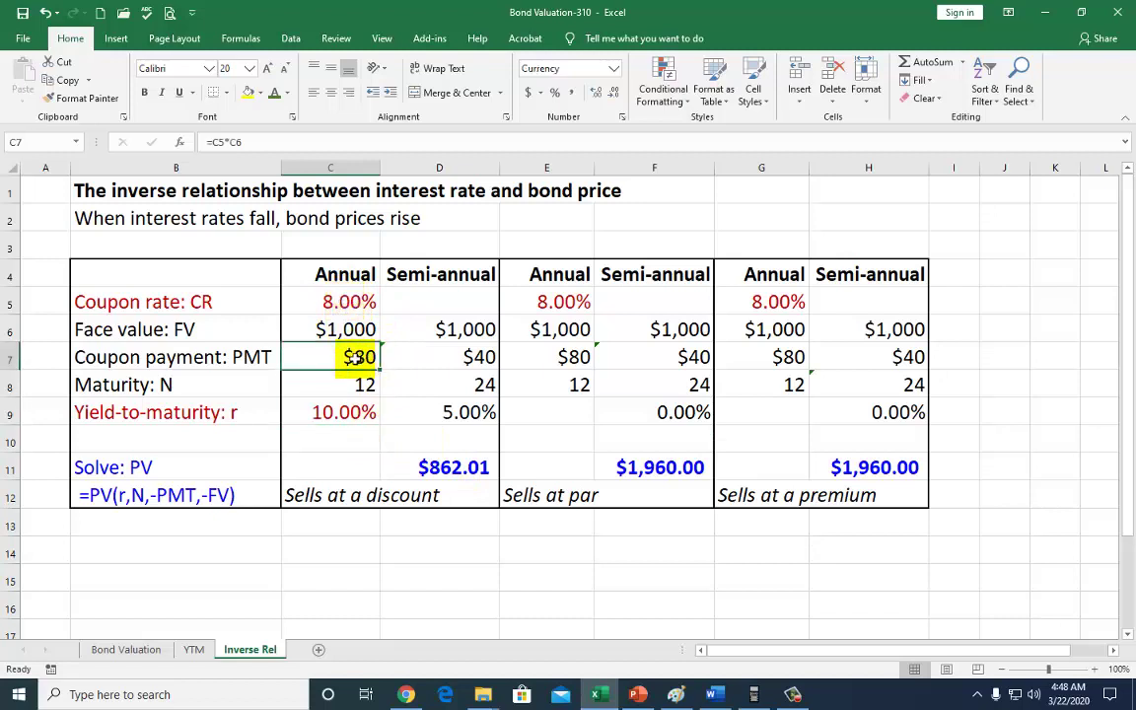
left_click(338, 410)
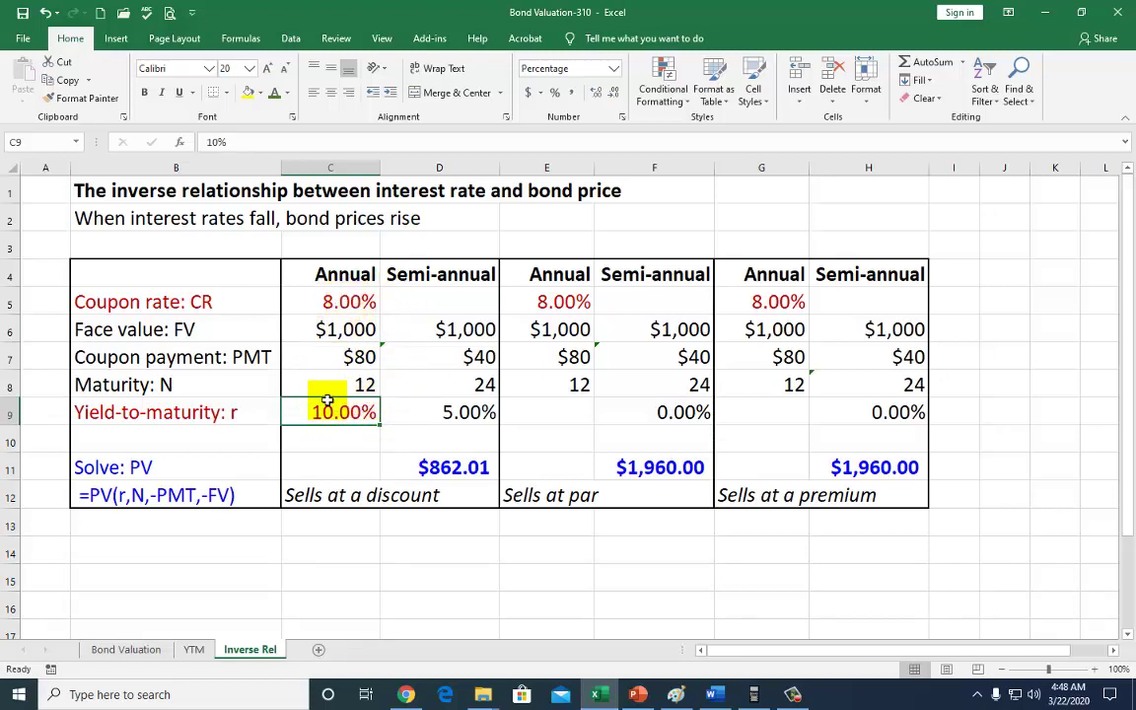
left_click(437, 467)
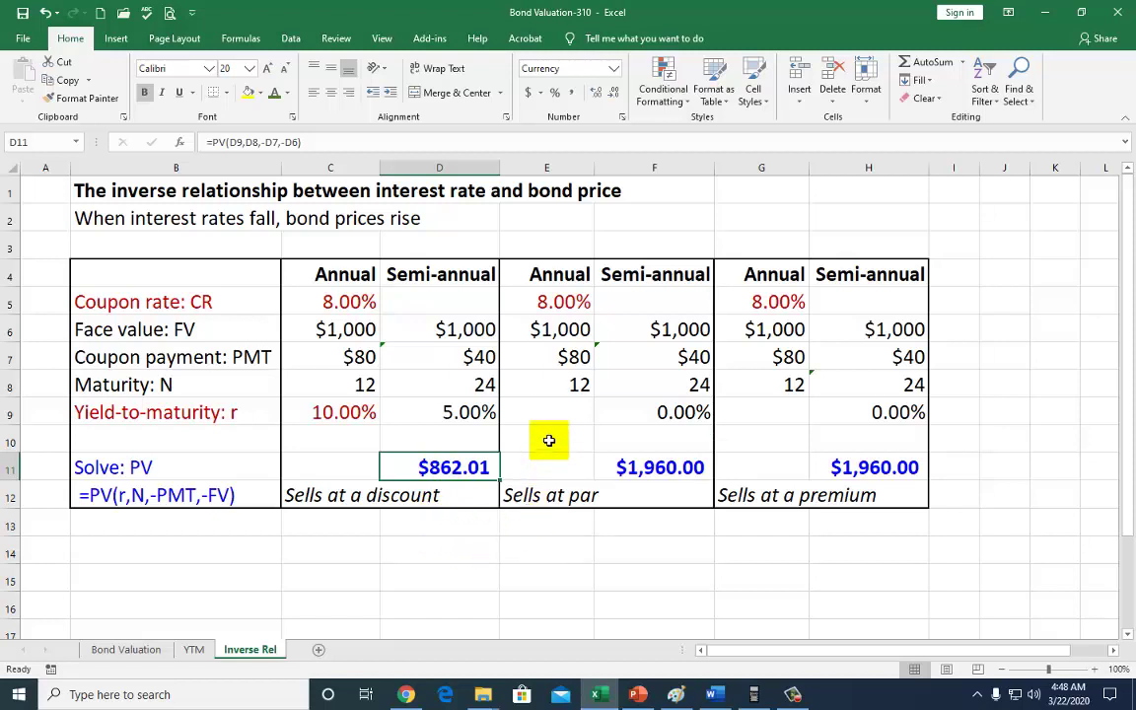
left_click(551, 412)
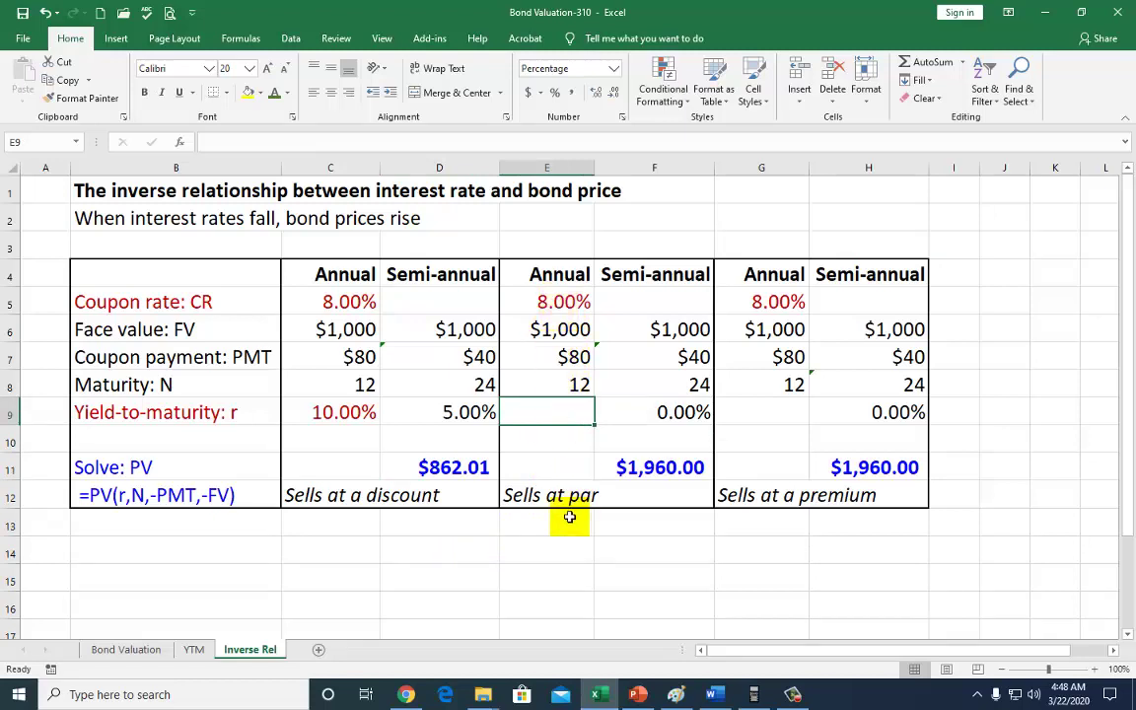
type("8%")
key("Return")
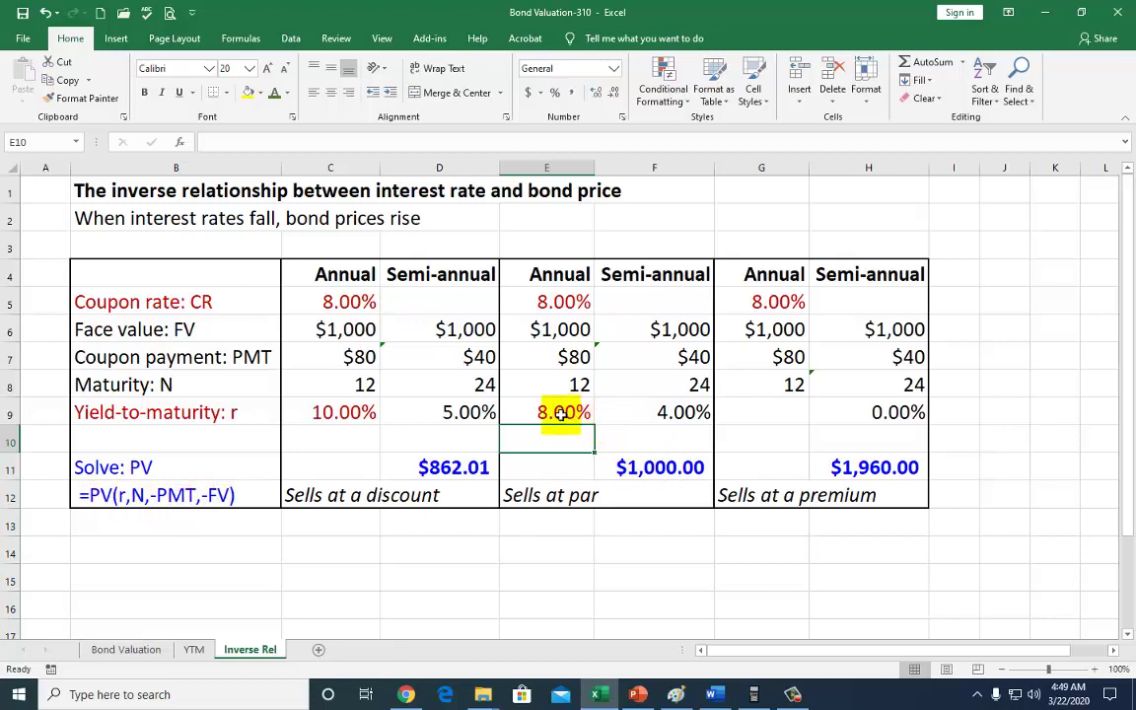
Step: Compare the second bond's coupon rate, present value and yield-to-maturity
left_click(558, 302)
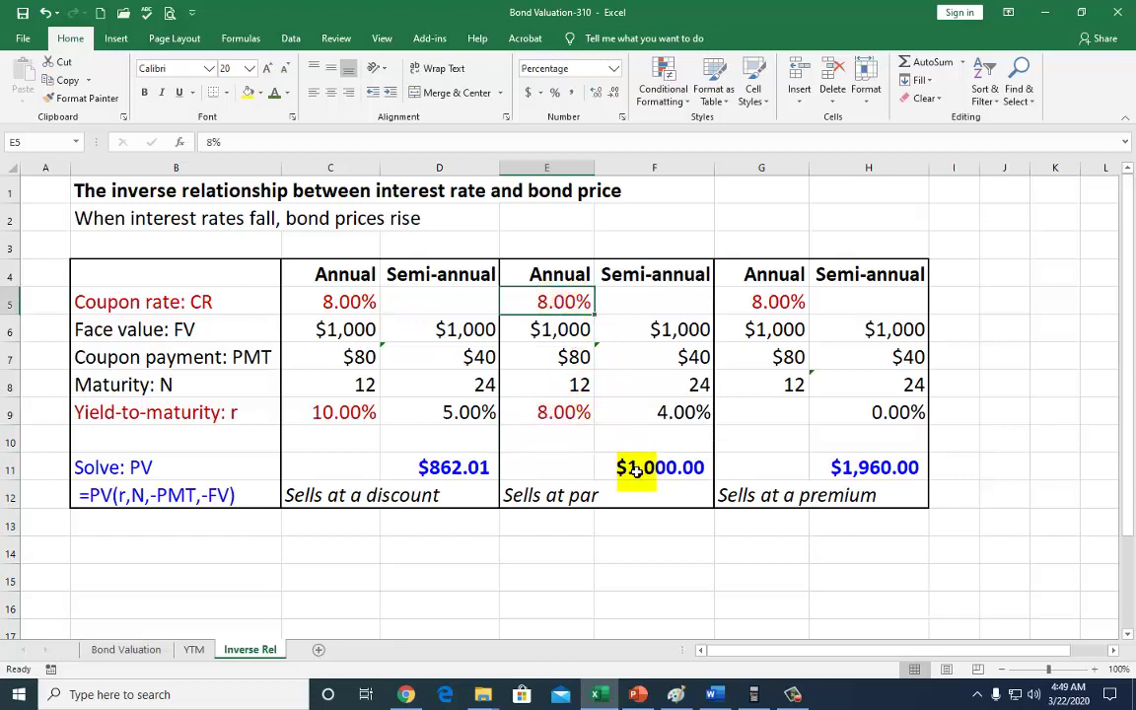
left_click(656, 466)
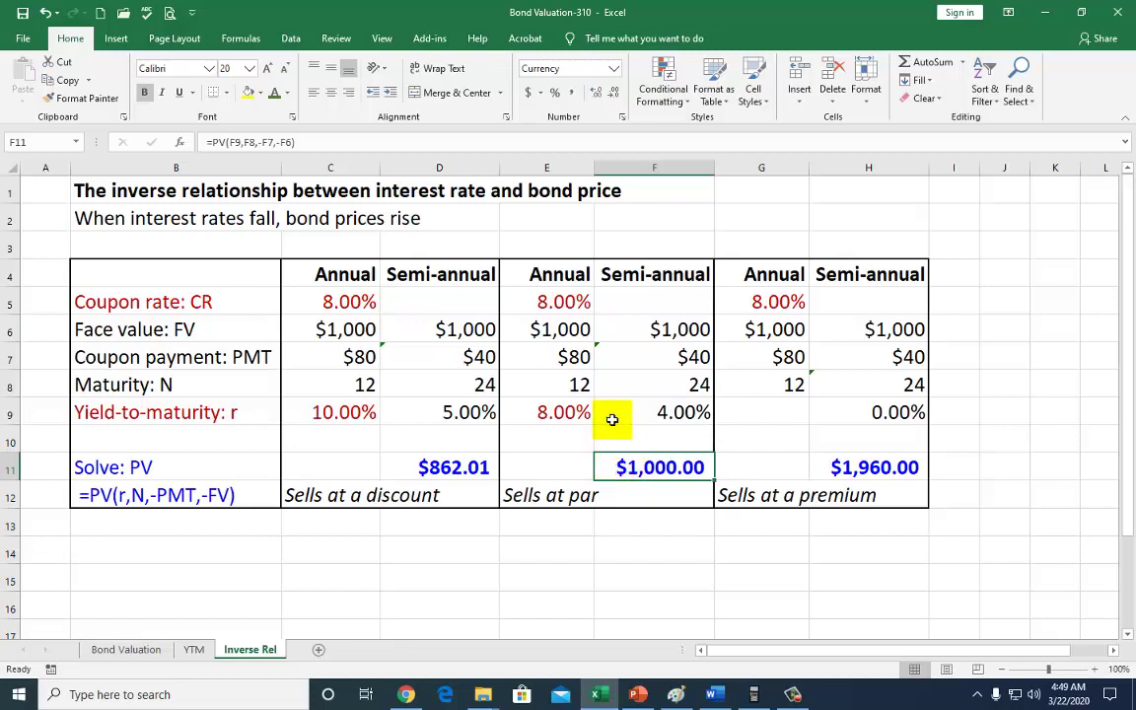
left_click(569, 414)
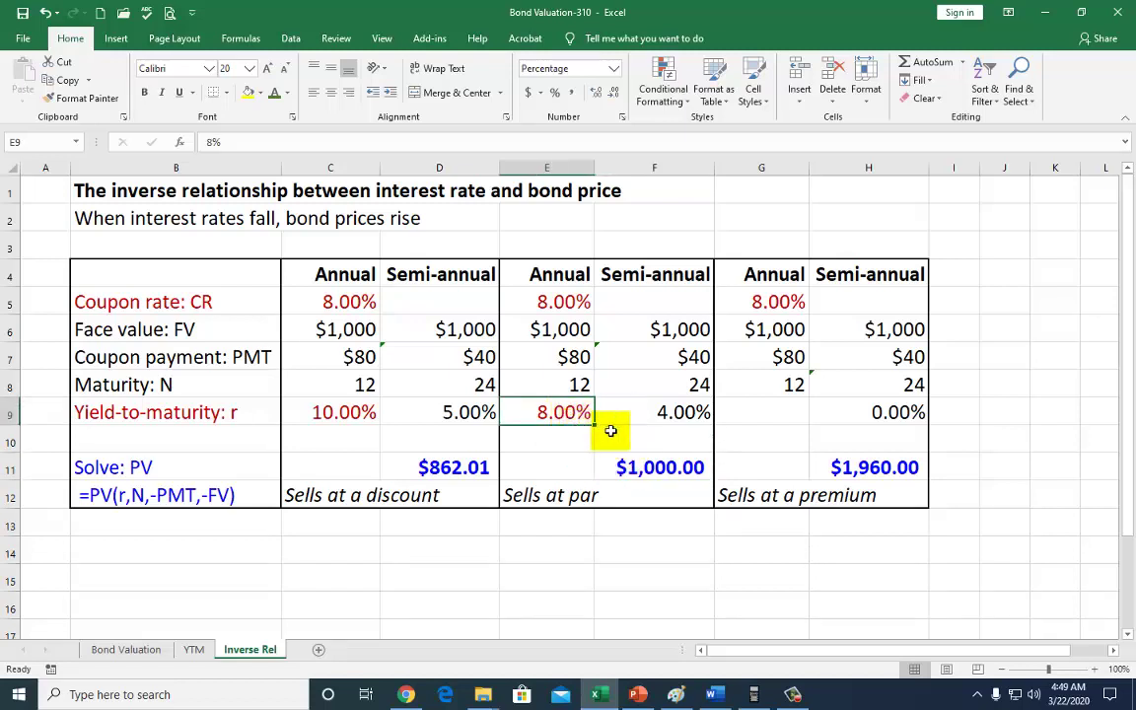
Step: Review the second bond's coupon rate in E5, maturity in E8 and present value in F11
left_click(569, 303)
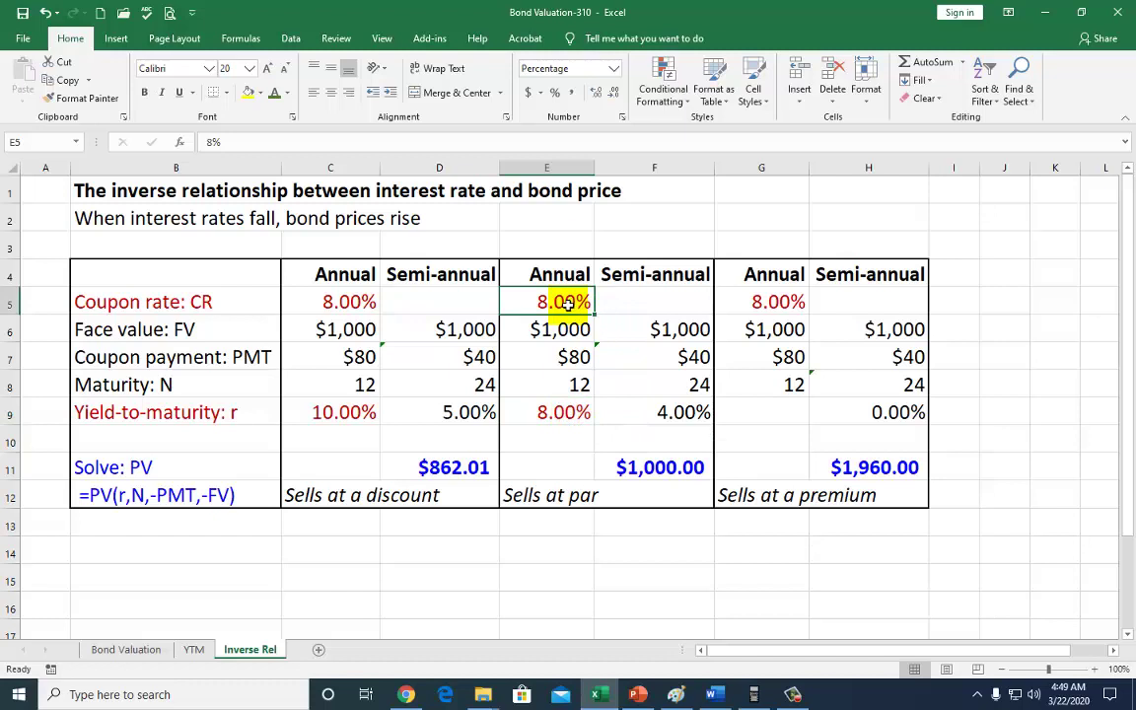
left_click(570, 385)
left_click_drag(597, 387, 580, 385)
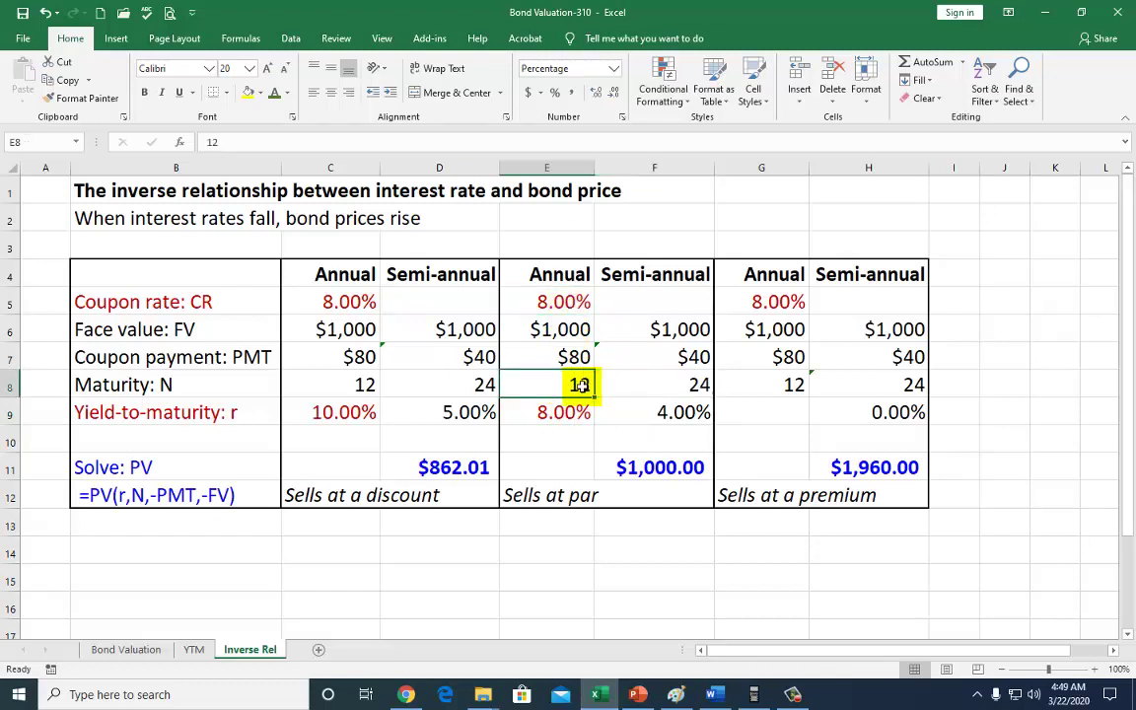
left_click(640, 470)
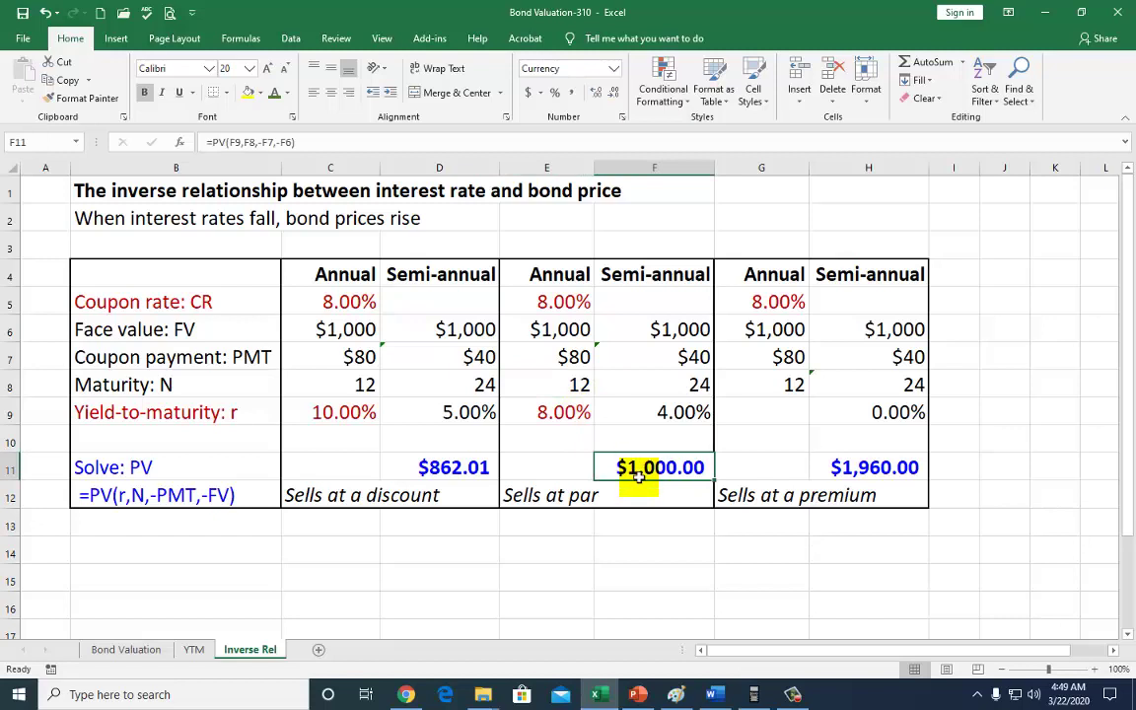
Step: Set the second bond's annual maturity in E8 to 28 years
left_click(553, 385)
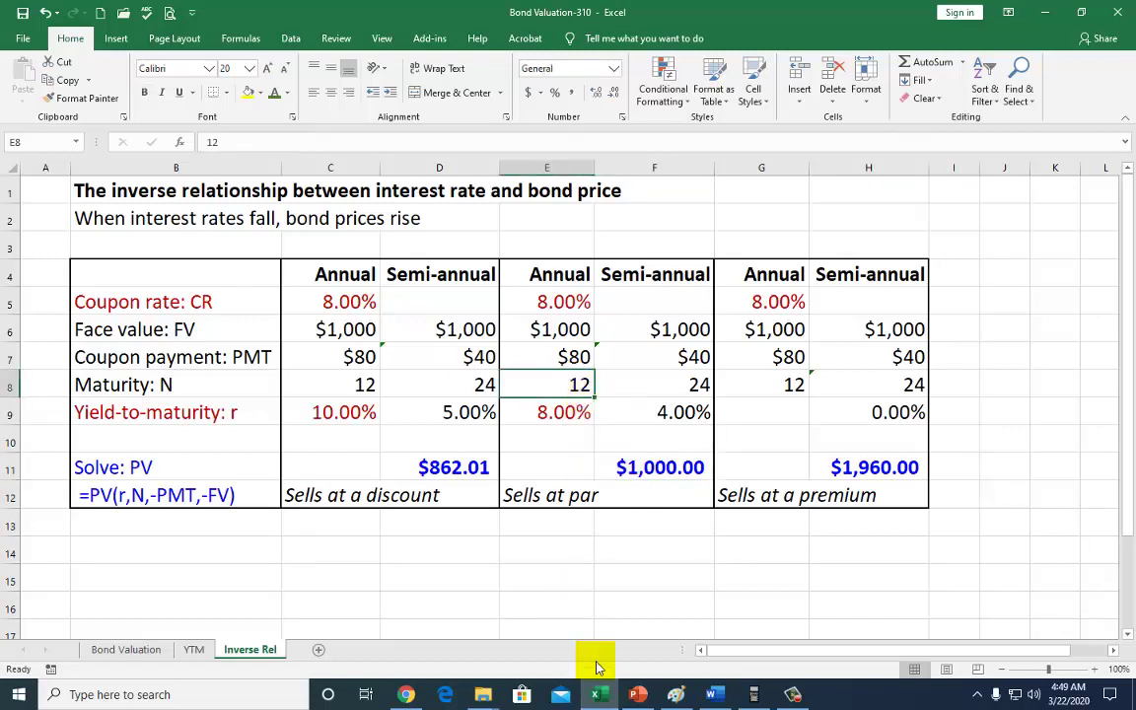
type("28")
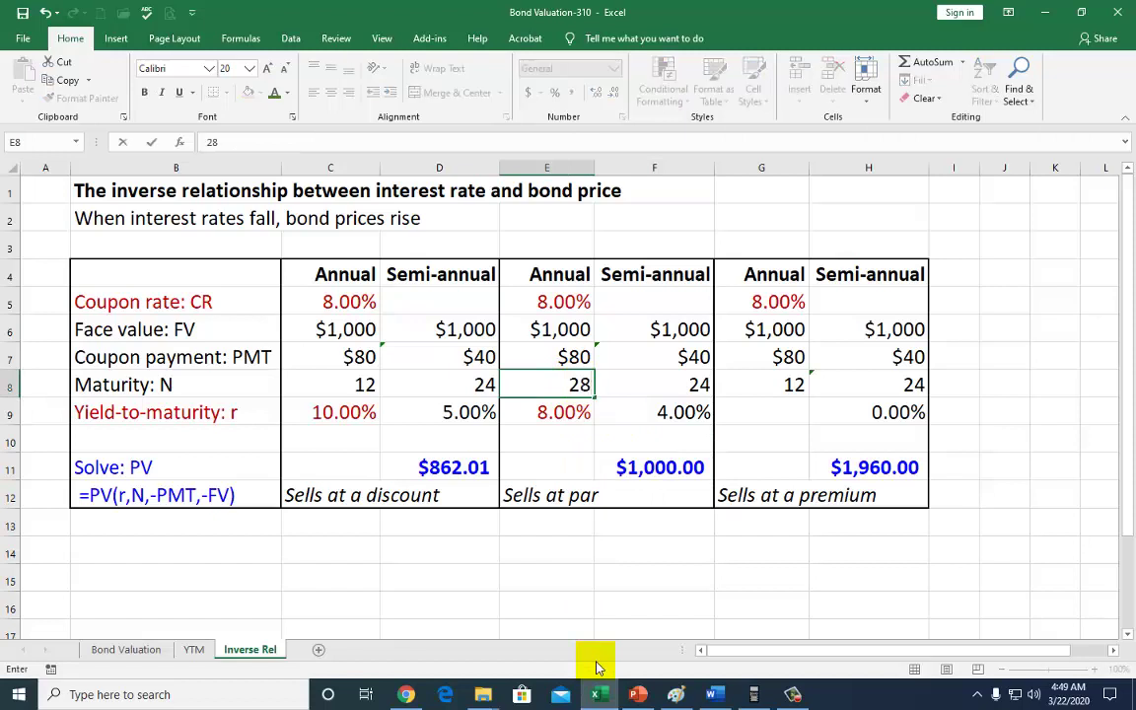
key("Return")
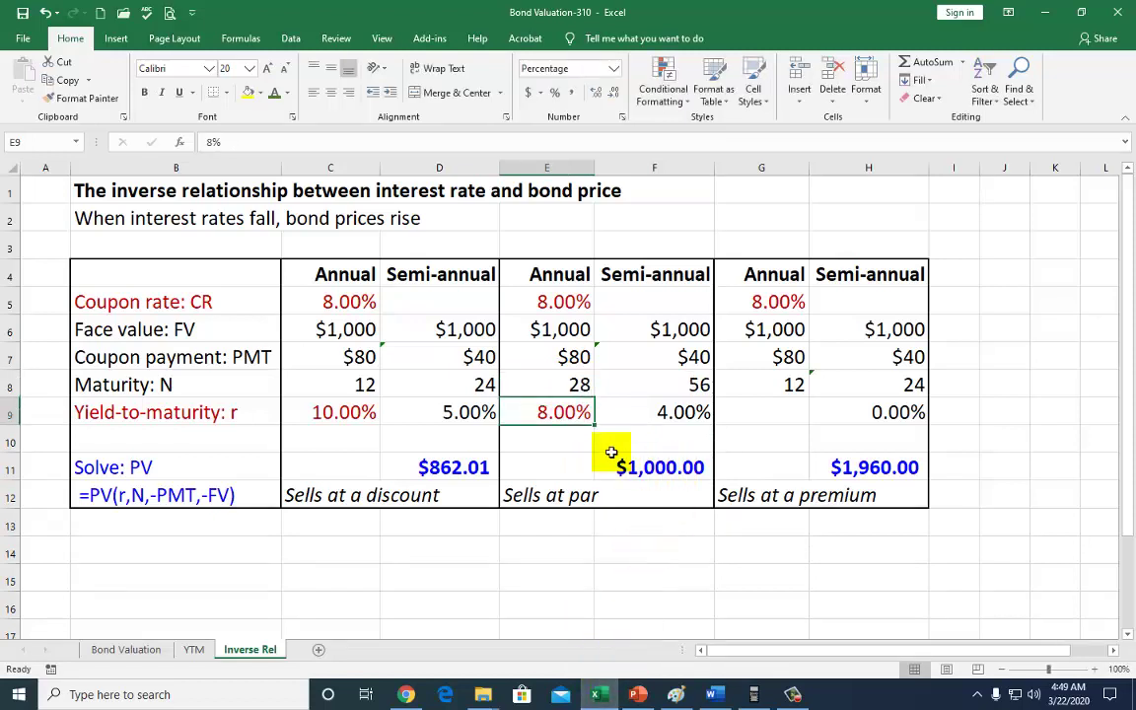
Step: Try a maturity of 1000000 years for the second bond in E8, and undo that entry
left_click(578, 385)
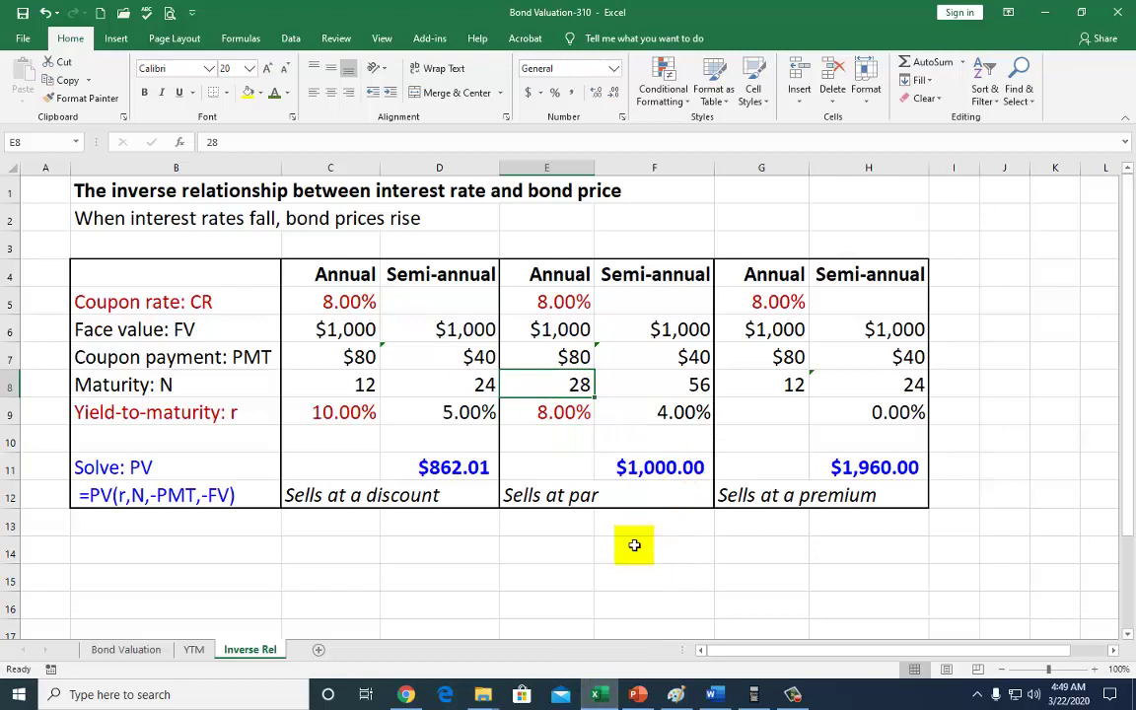
type("1000000")
key("Return")
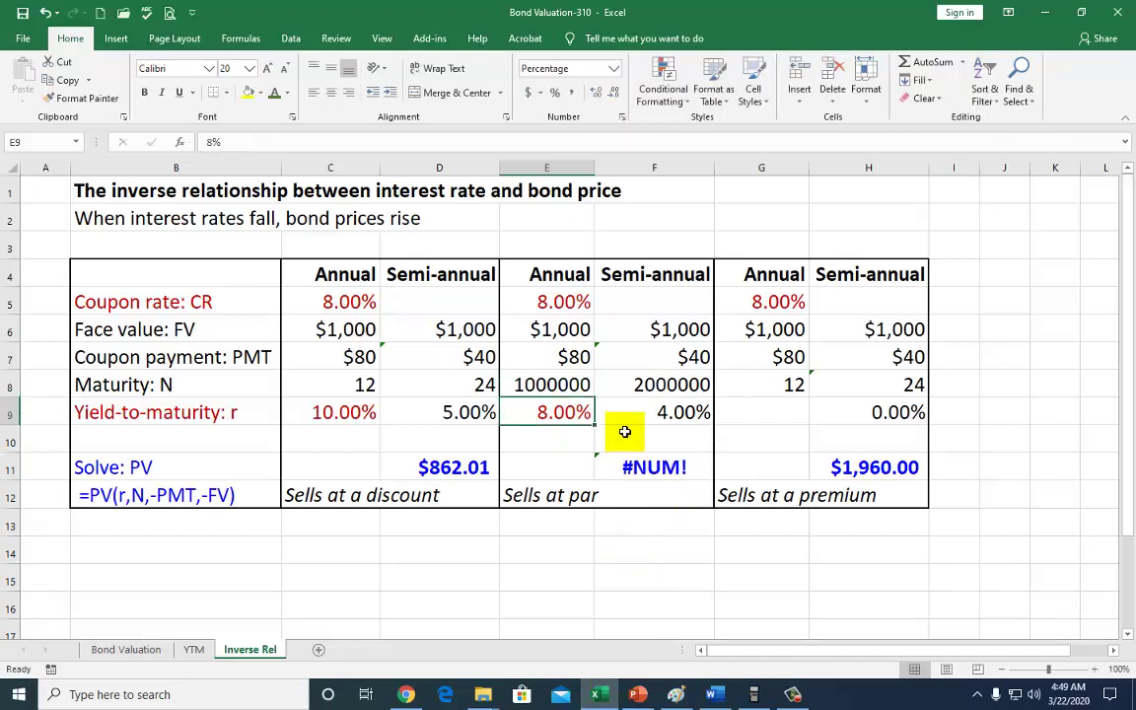
left_click(43, 14)
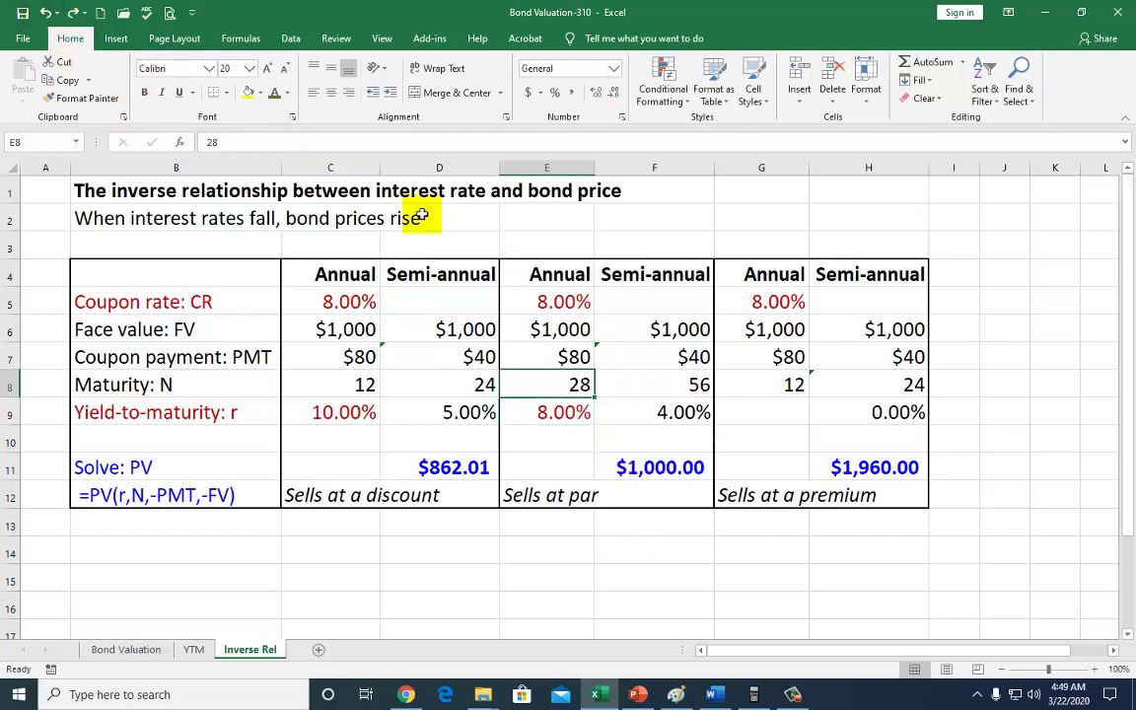
Step: Try a maturity of 100 years in E8, and undo the second bond's maturity changes
type("100")
key("Return")
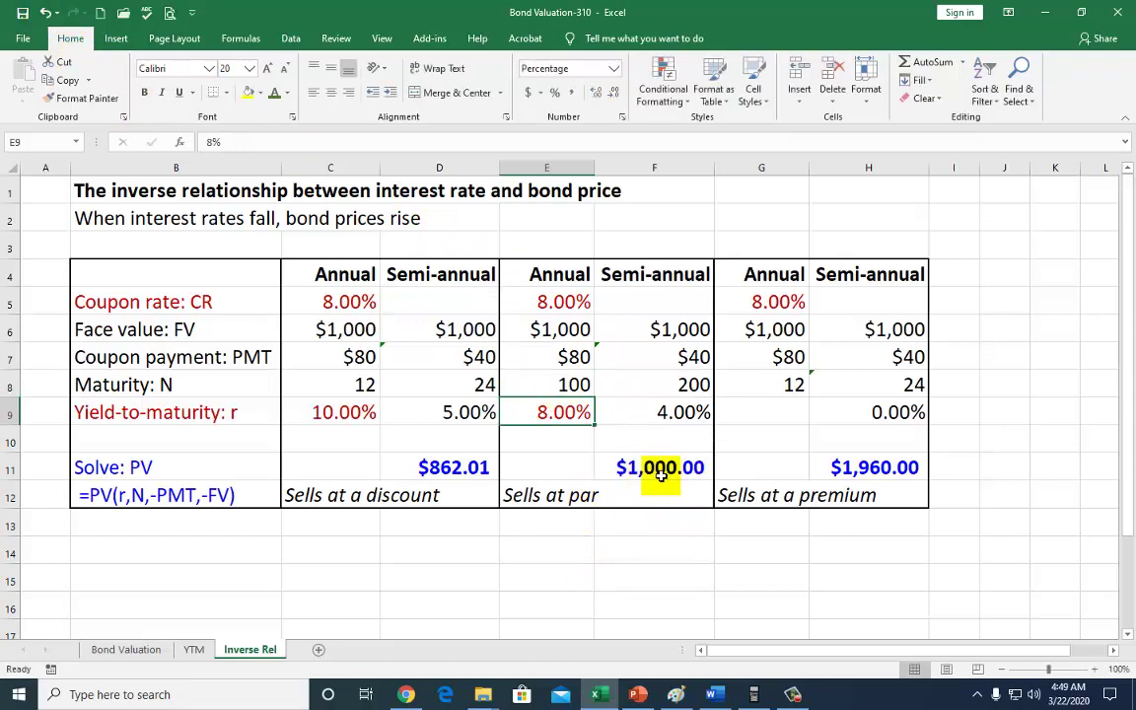
left_click(575, 384)
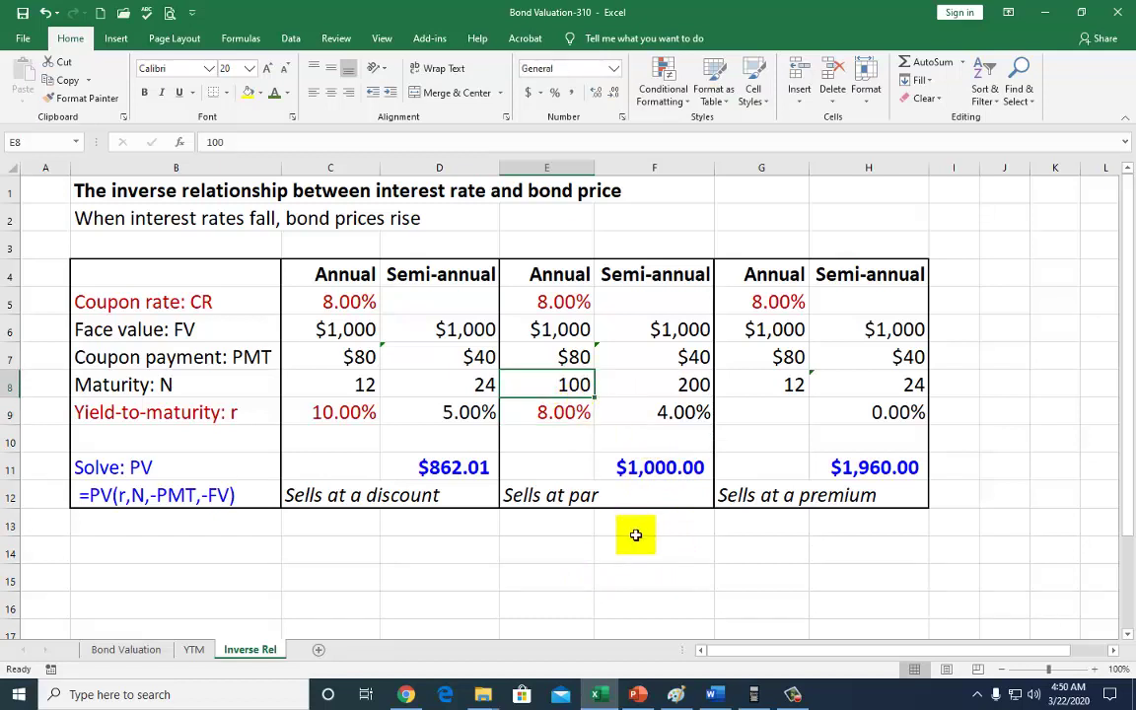
key("ctrl+z")
key("Down")
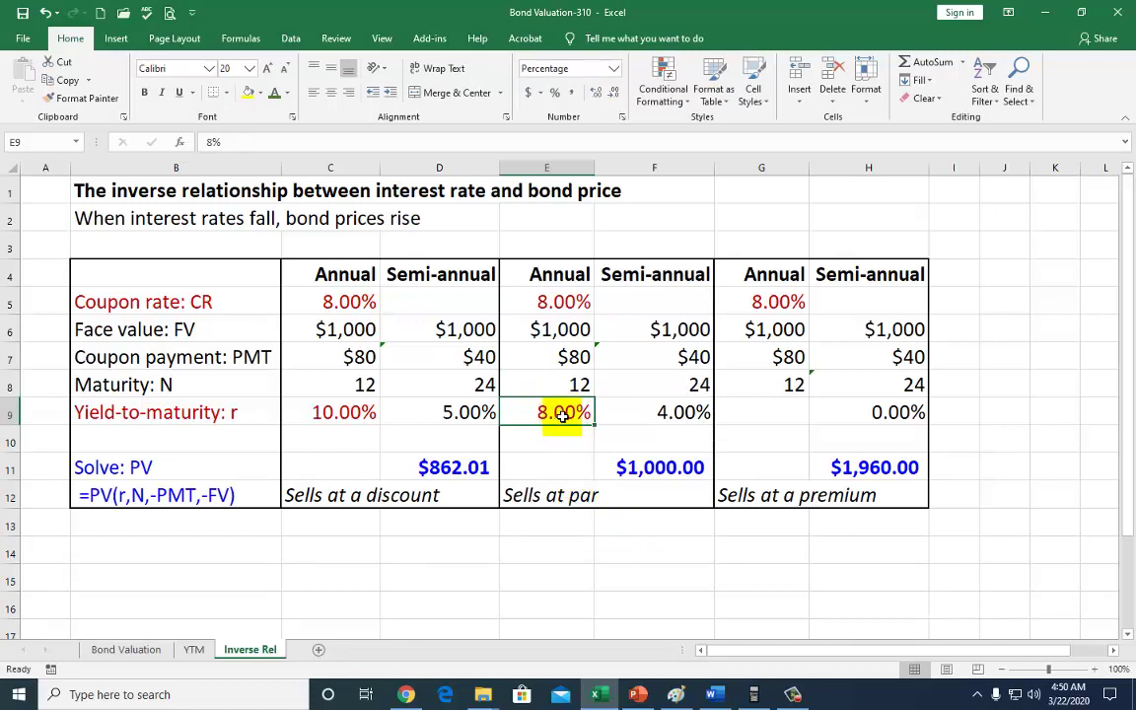
Step: Review the second bond's coupon rate and present value, and set the third bond's annual yield-to-maturity in G9 to 5%
left_click(559, 303)
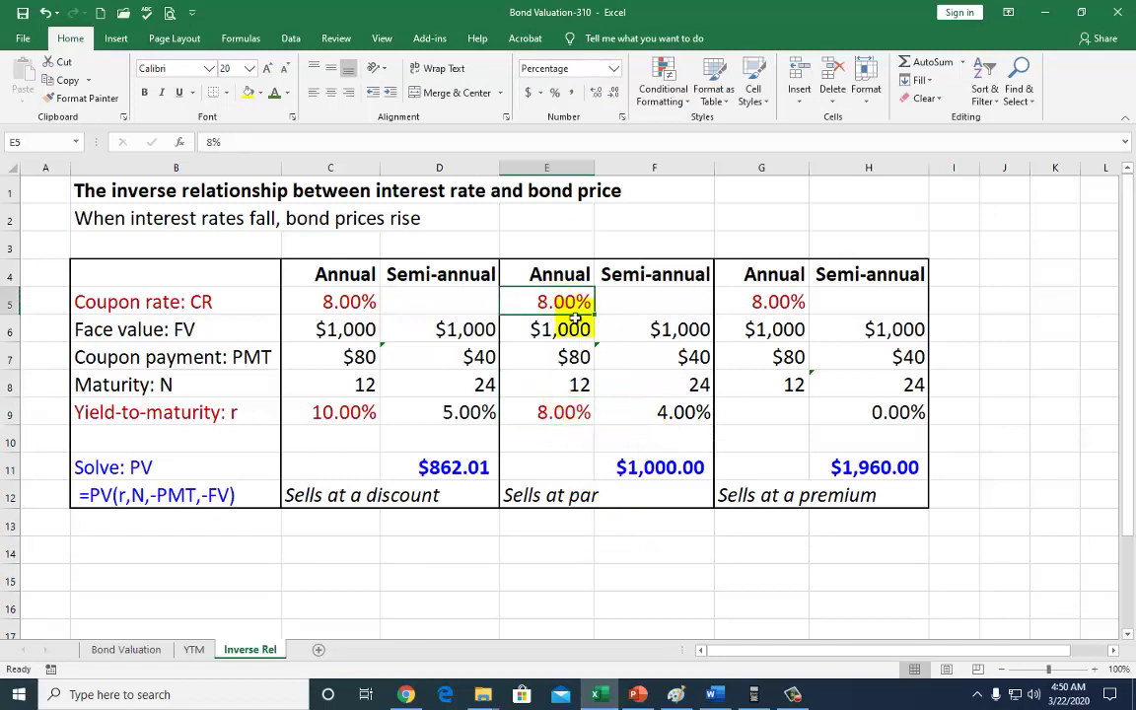
left_click(650, 470)
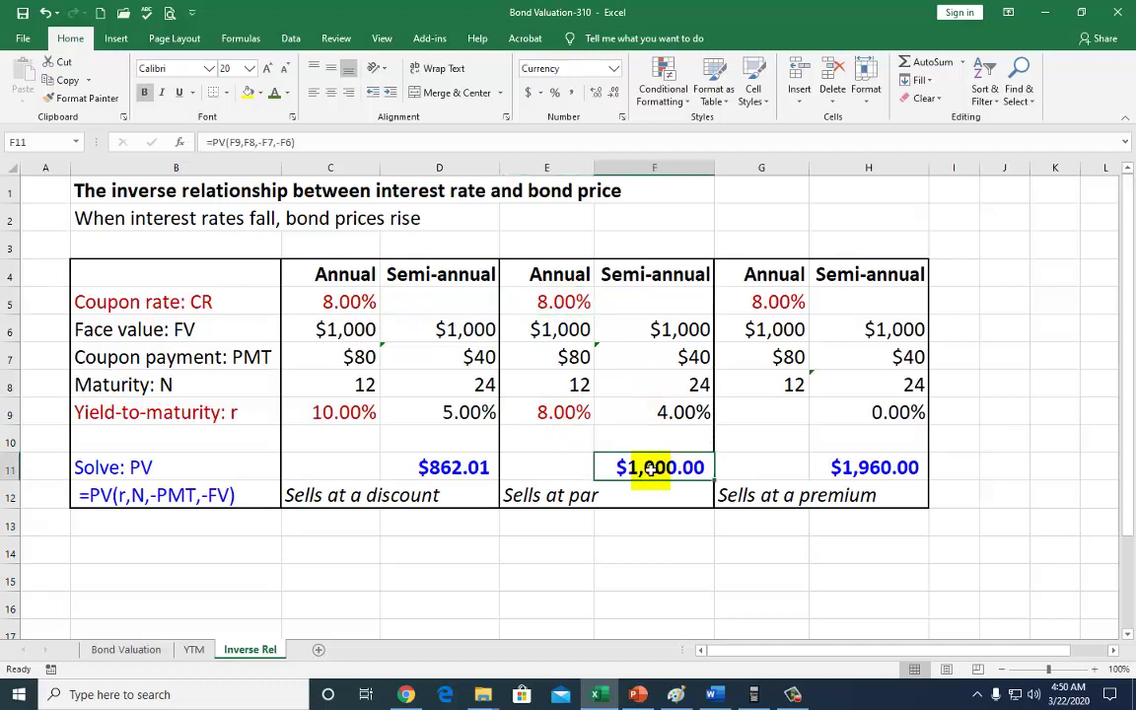
left_click(756, 408)
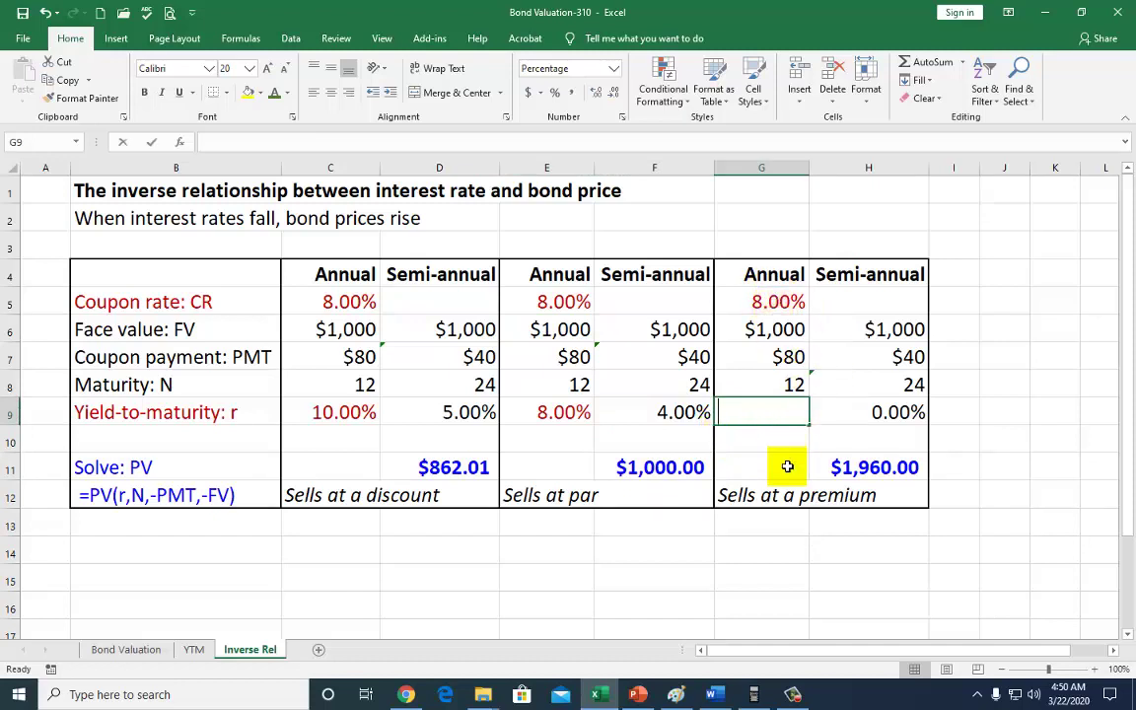
type("5")
key("Return")
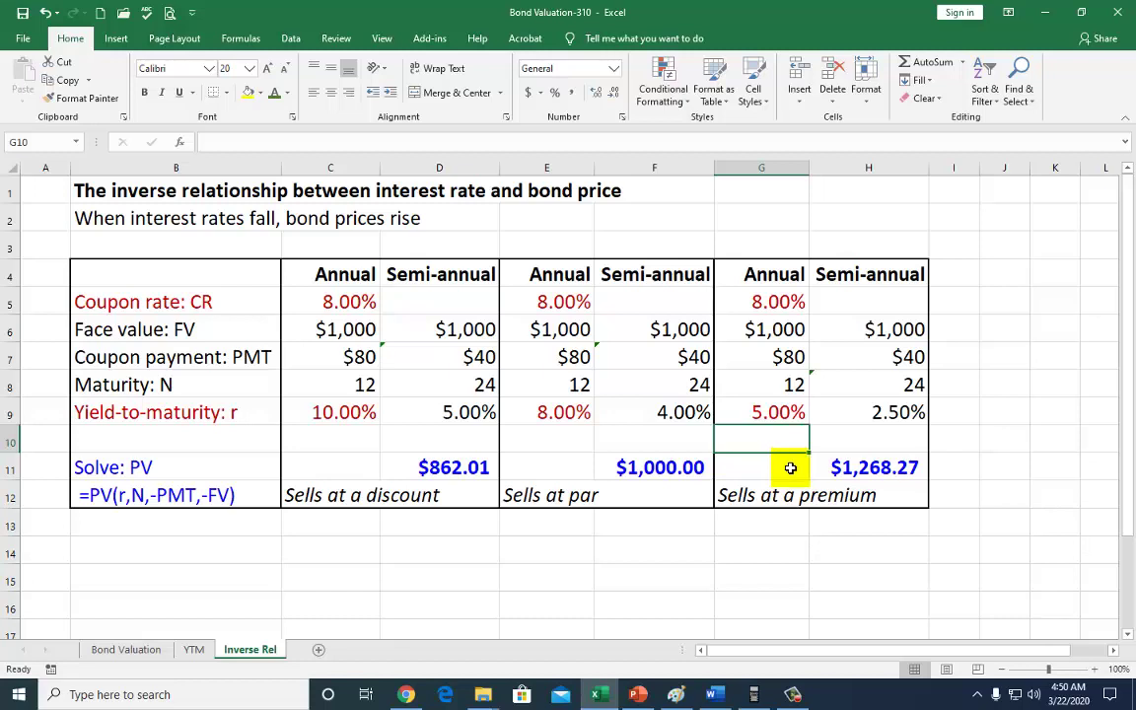
Step: Compare the third bond's present value in H11 with its coupon rate and annual yield-to-maturity
left_click(881, 467)
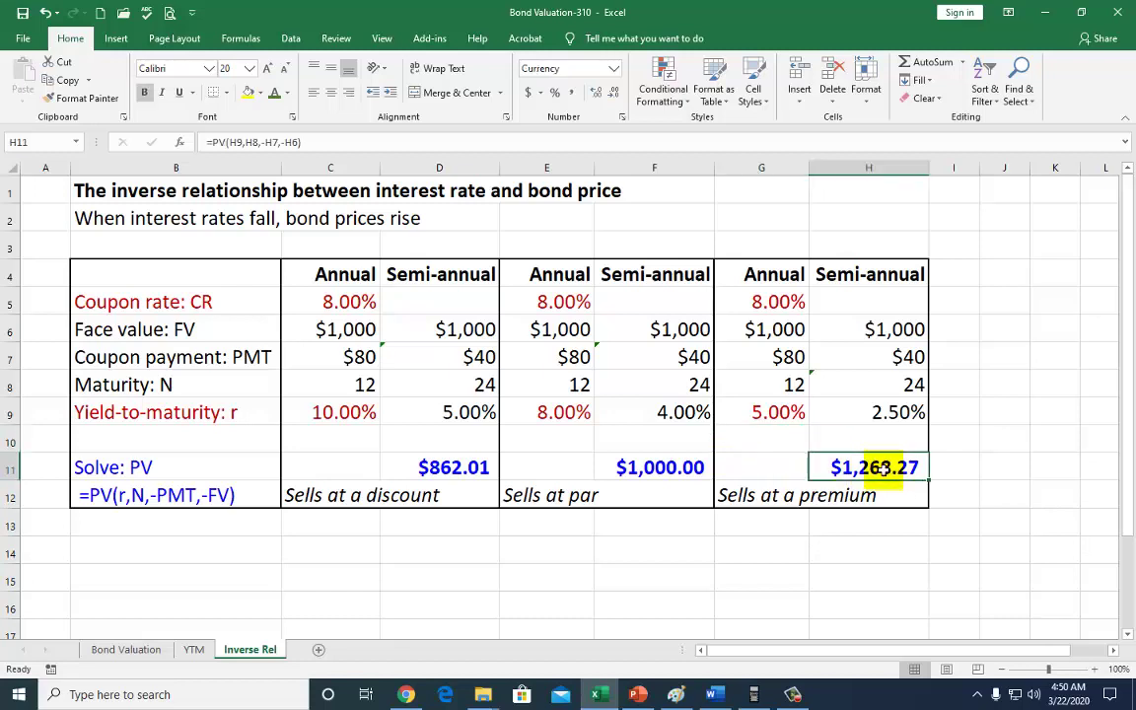
left_click(767, 302)
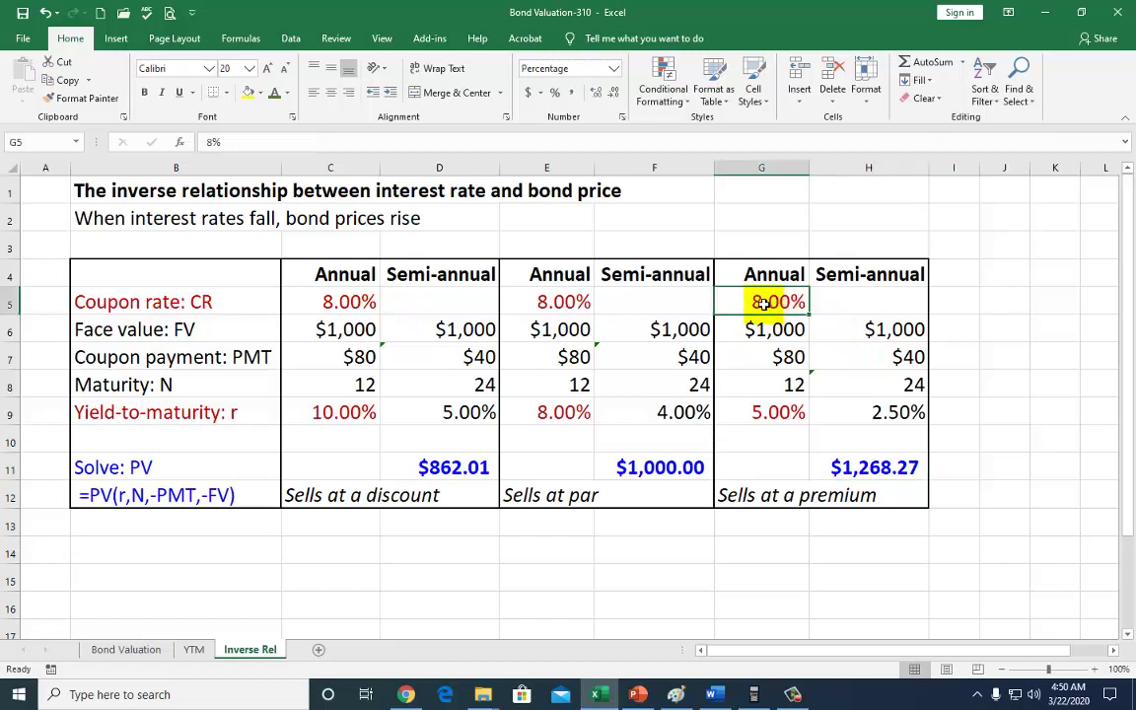
left_click(774, 410)
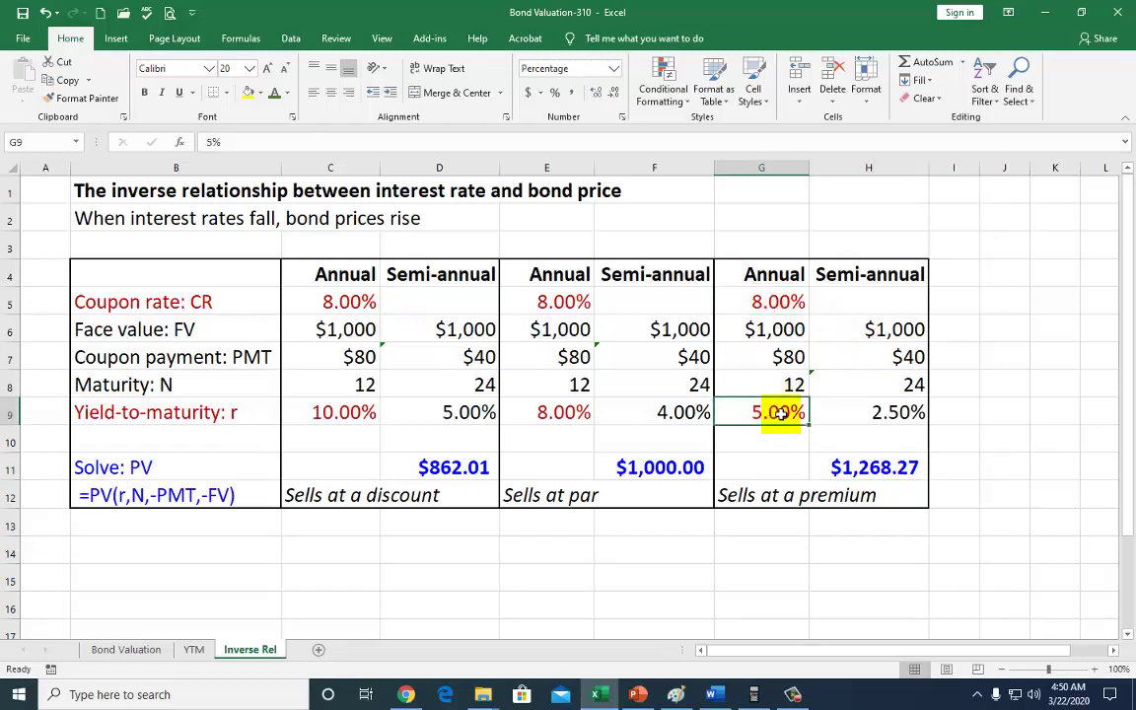
left_click(775, 302)
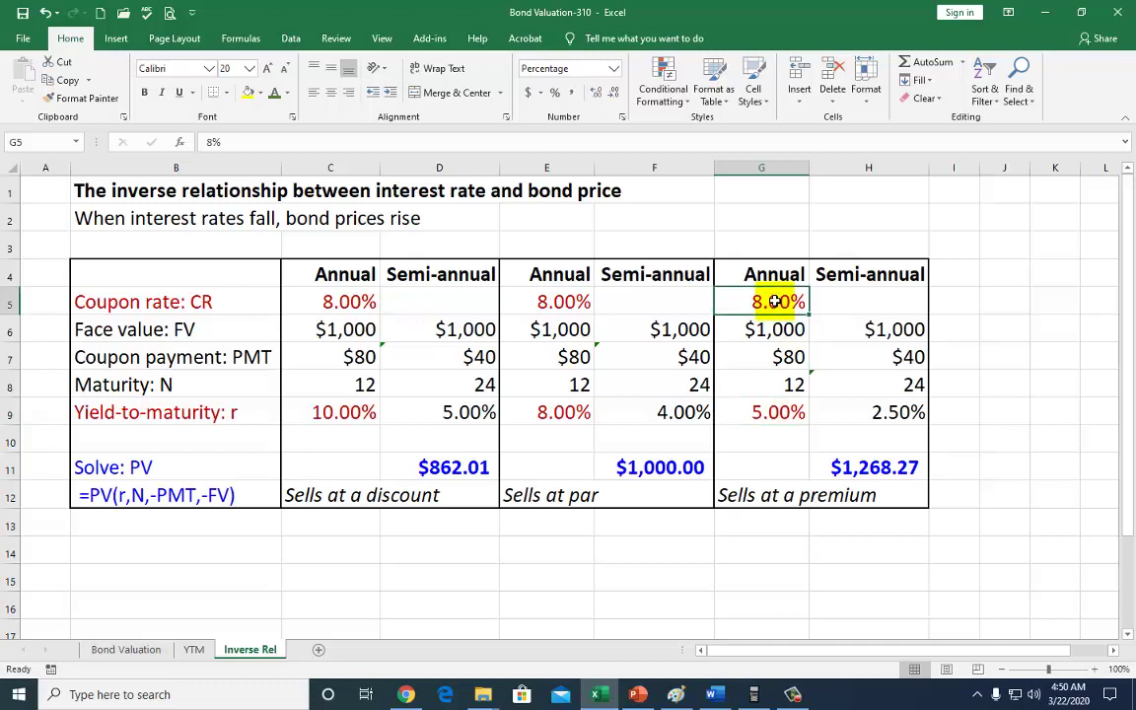
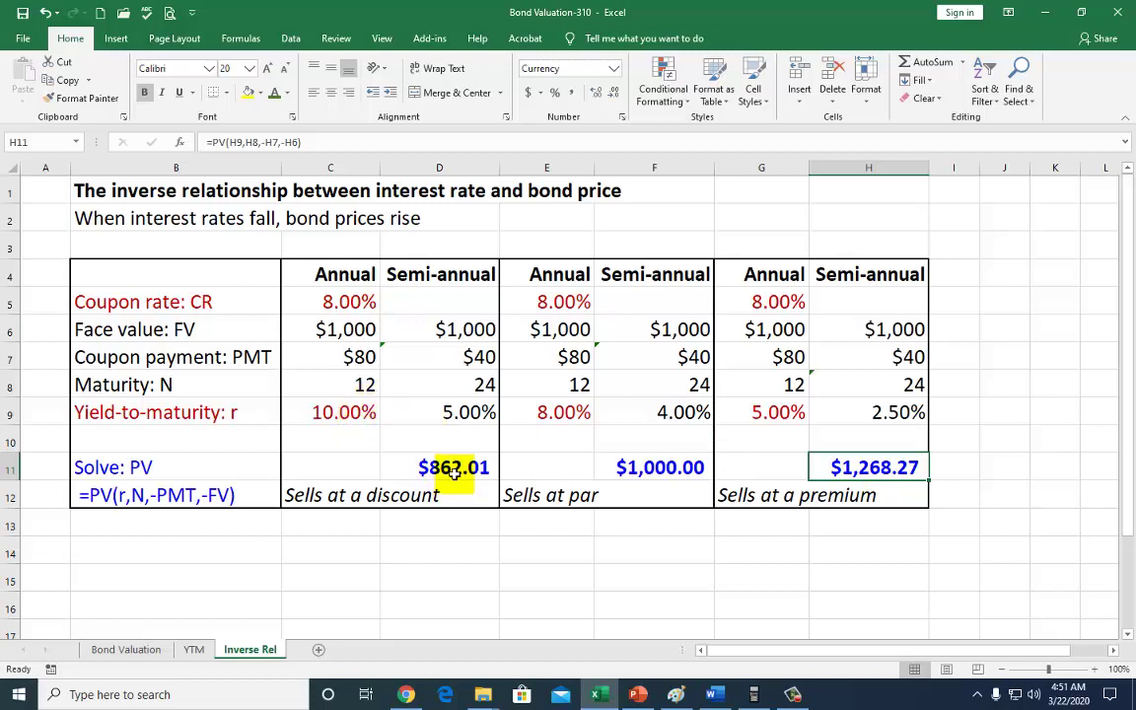
Step: Try annual yields-to-maturity of 13% and 15% for the first bond in C9
left_click(343, 414)
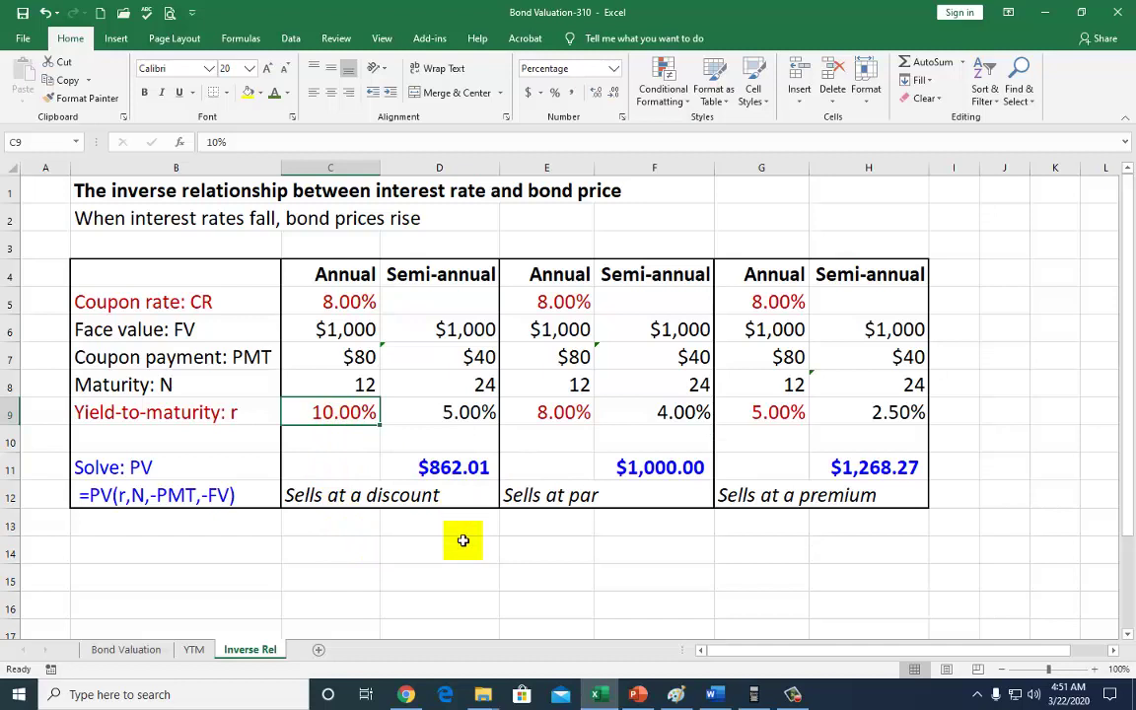
type("13")
key("Return")
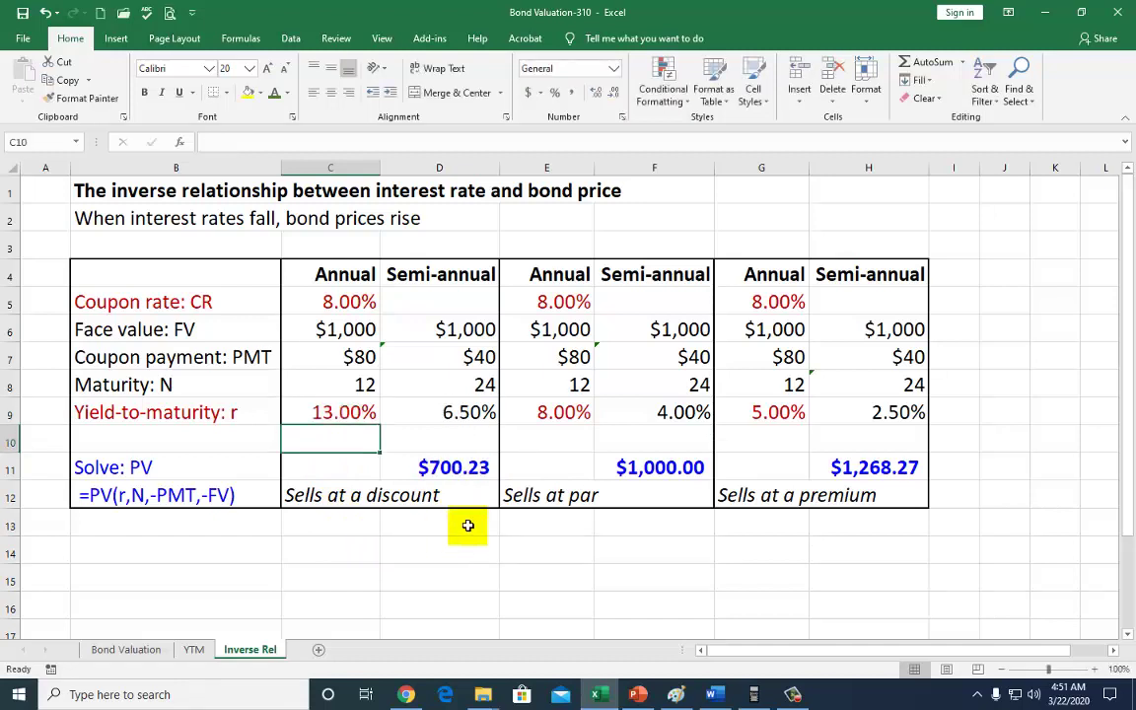
left_click(355, 414)
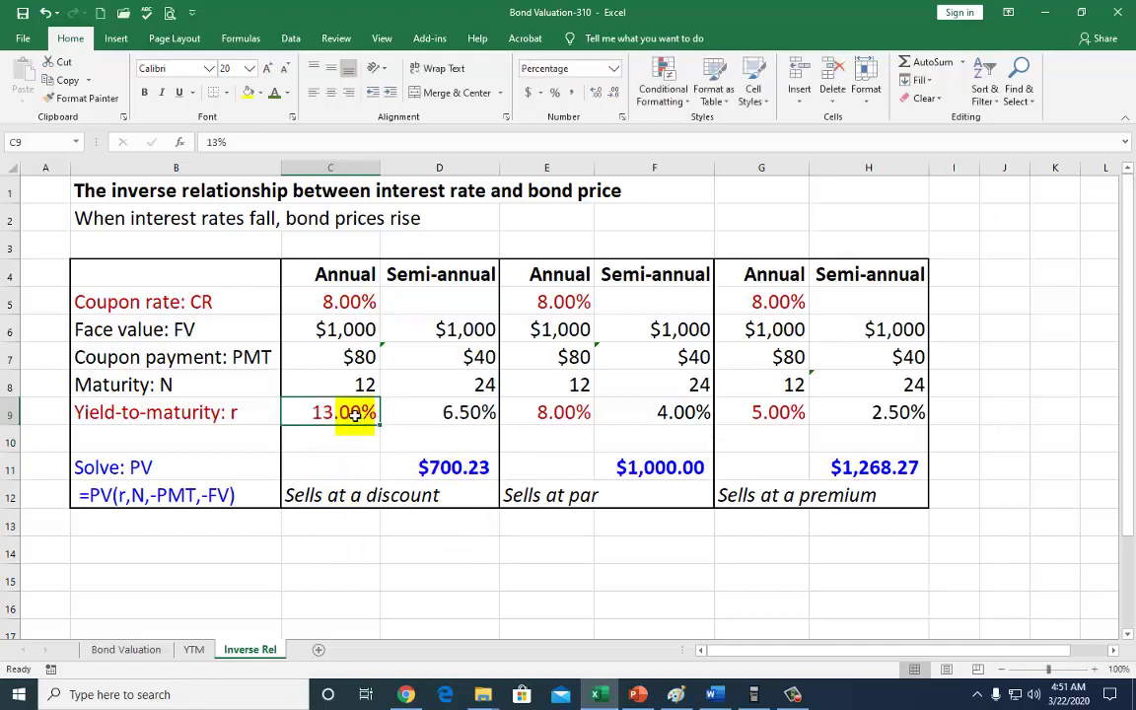
type("15")
key("Return")
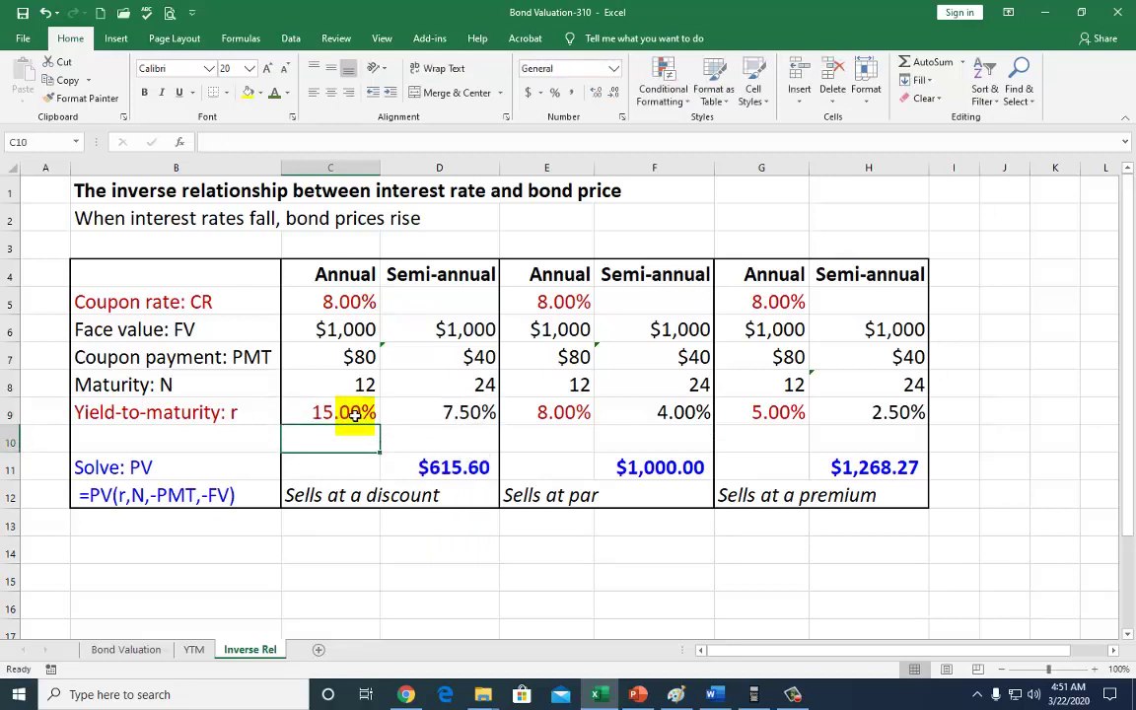
Step: Try annual yields-to-maturity of 9.5% and 8% for the first bond in C9, and check its present value in D11
left_click(355, 415)
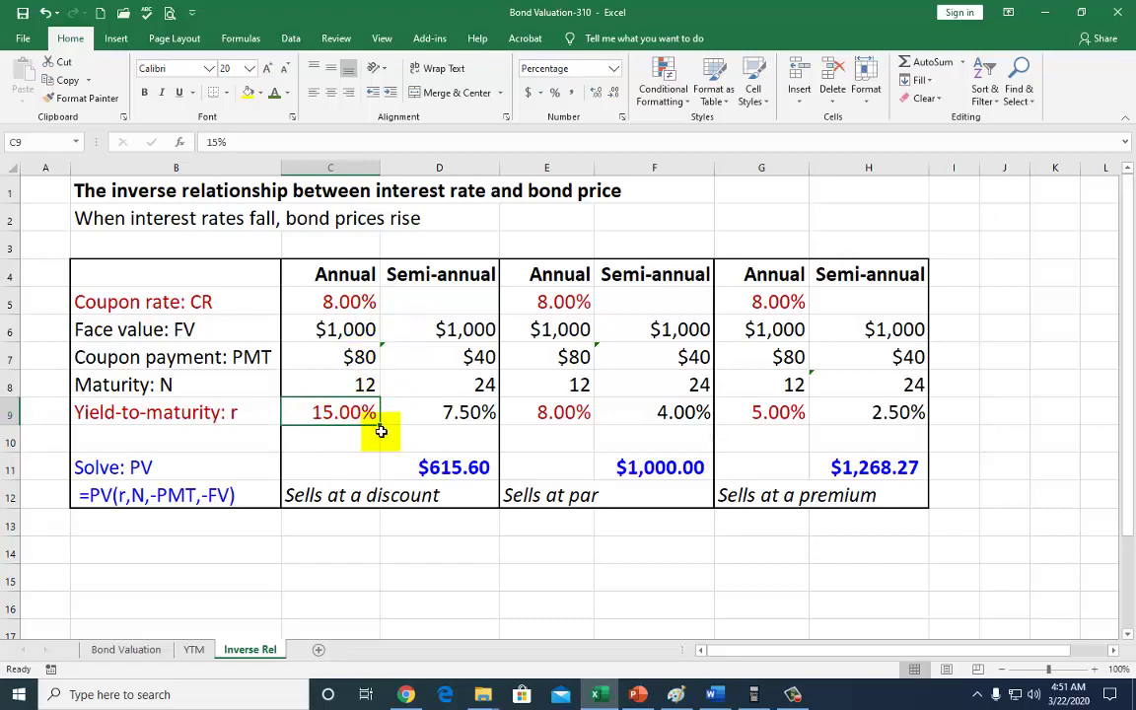
type("9.5")
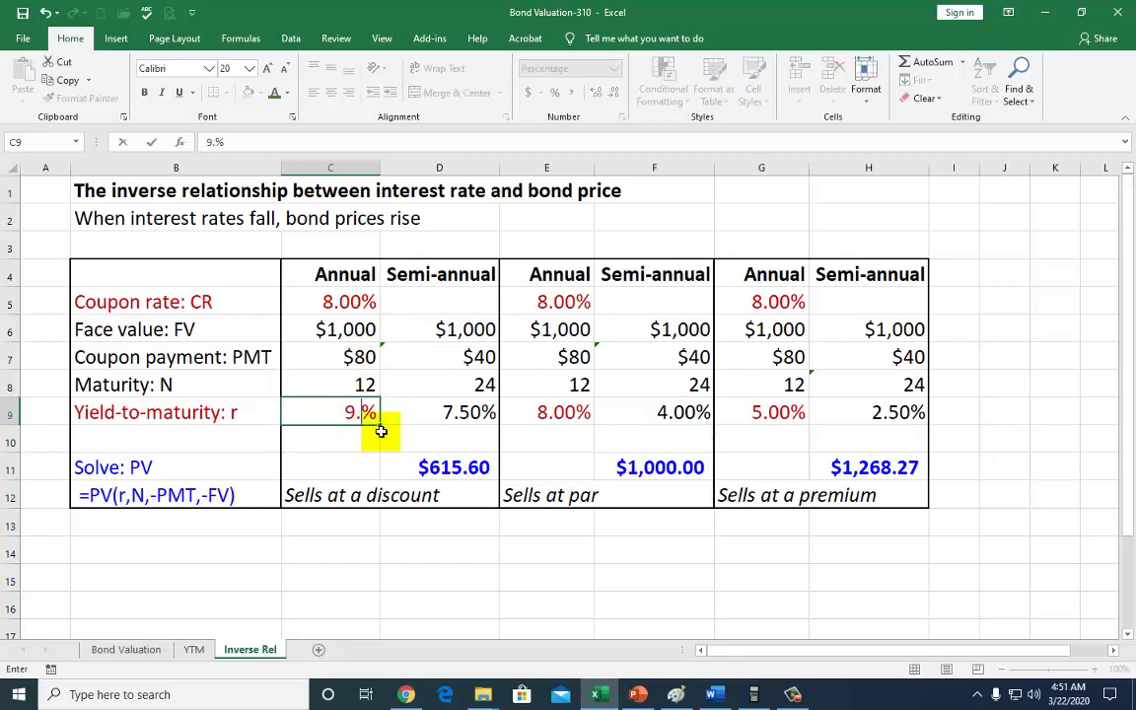
key("Return")
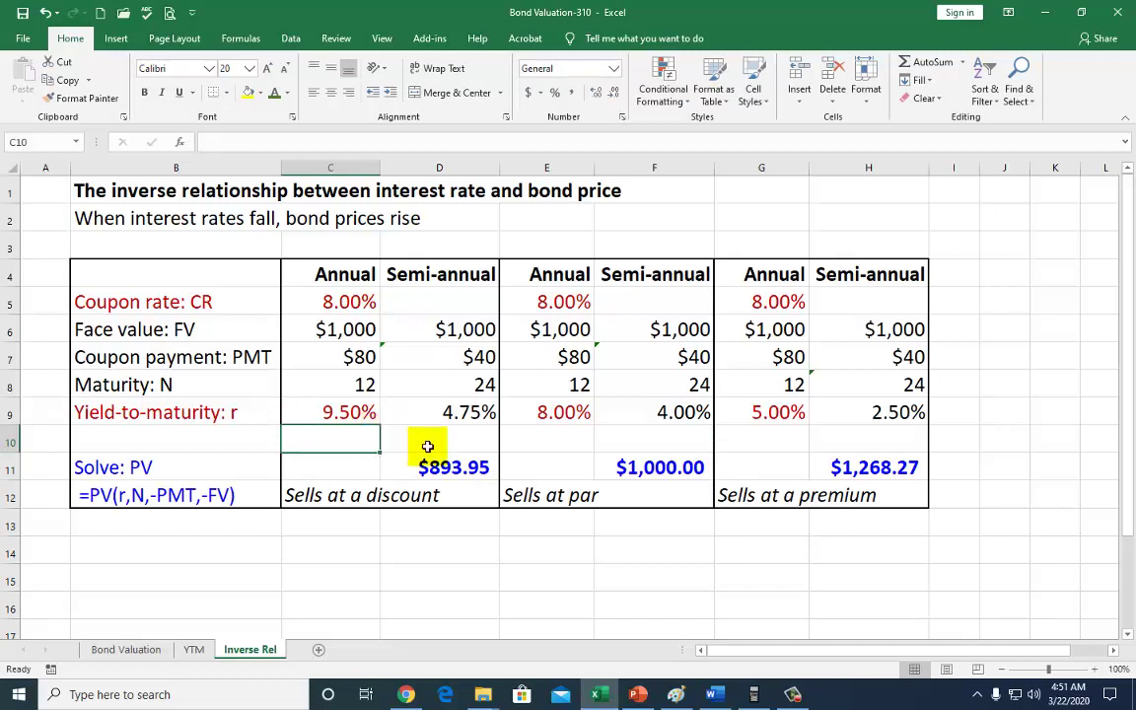
left_click(352, 416)
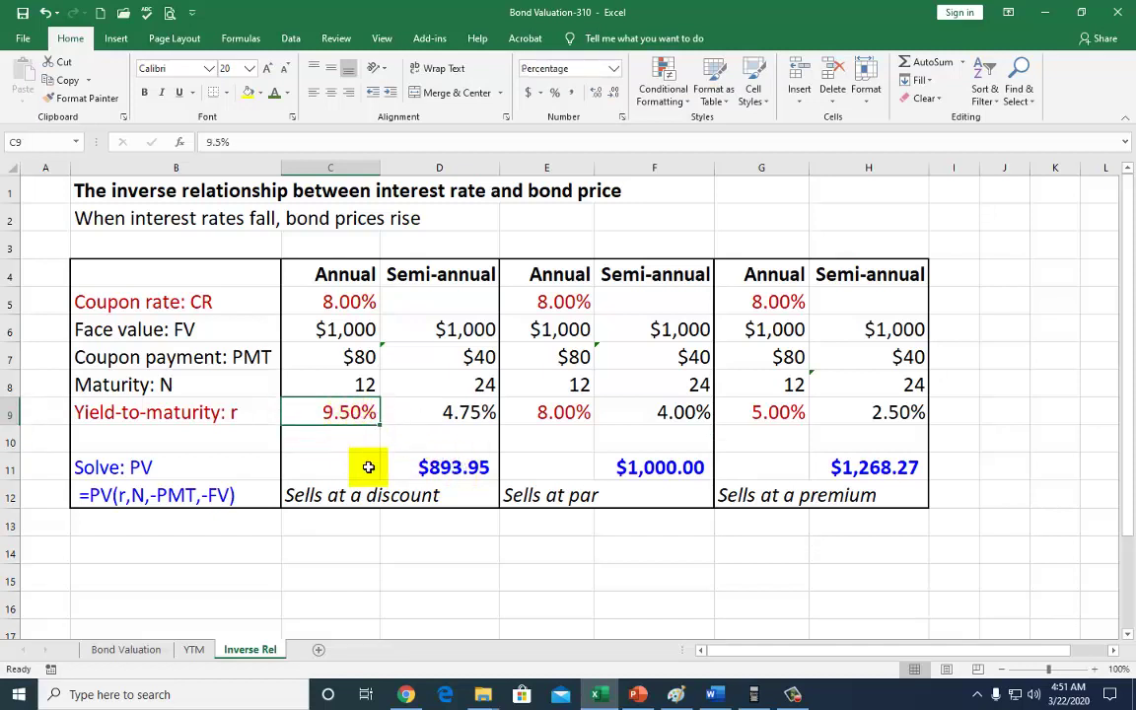
type("8")
key("Return")
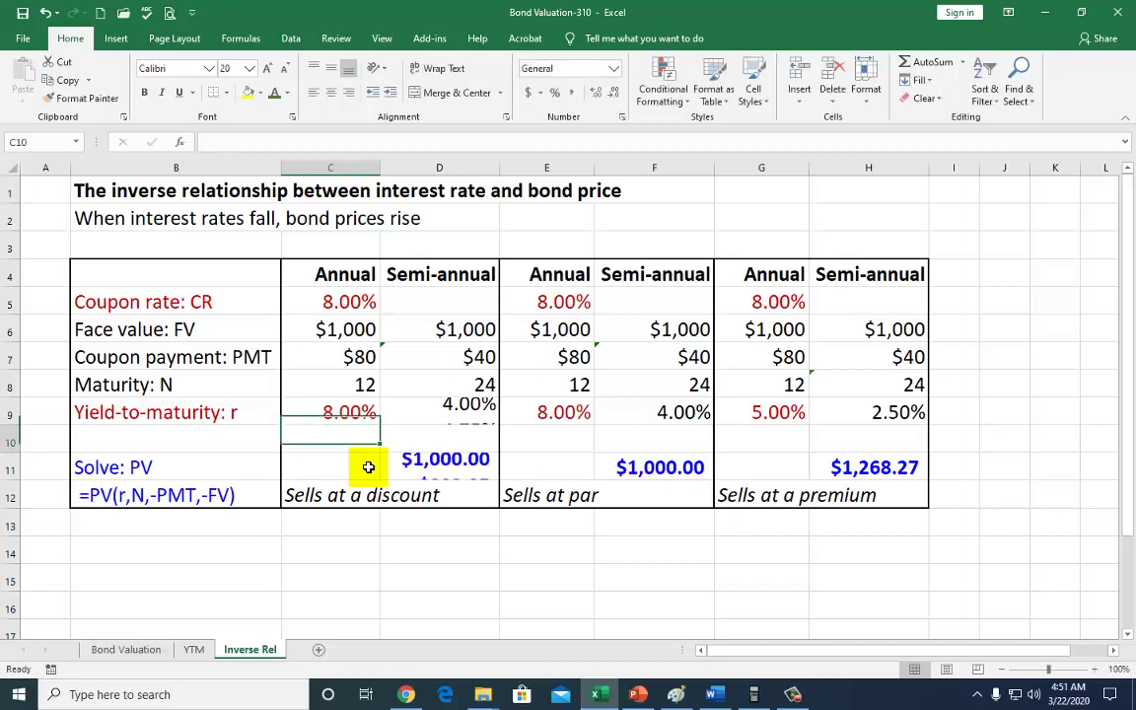
left_click(457, 469)
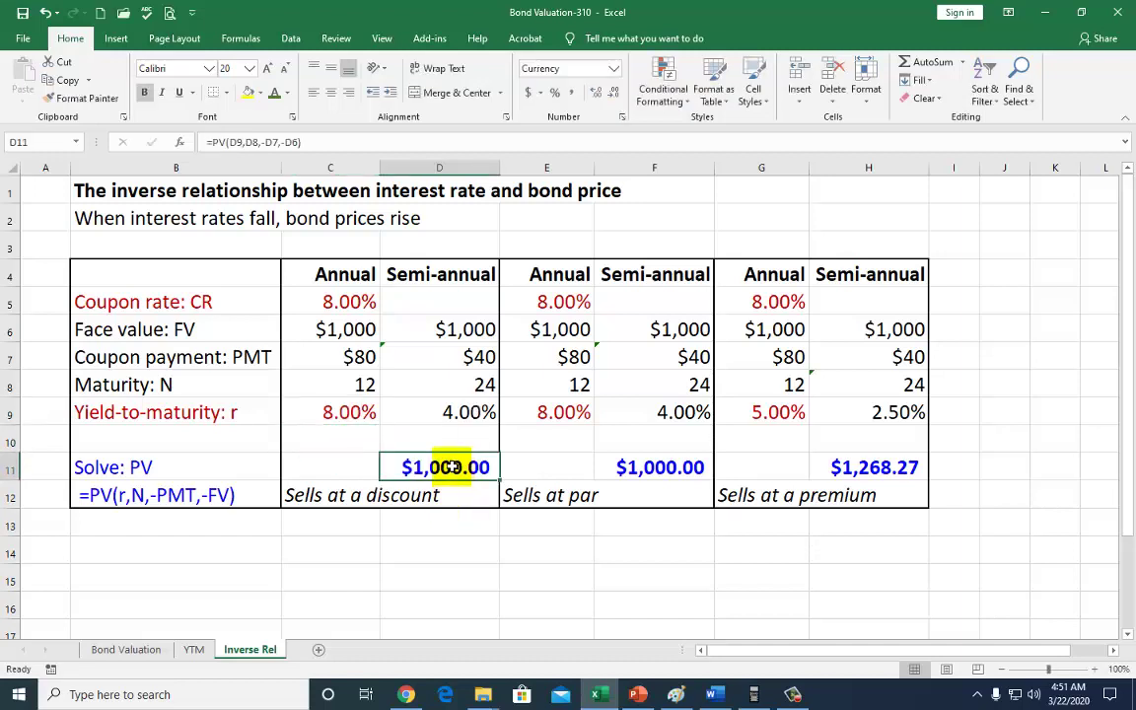
Step: Set the first bond's annual yield-to-maturity in C9 to 6.25%, and check its present value in D11
left_click(352, 412)
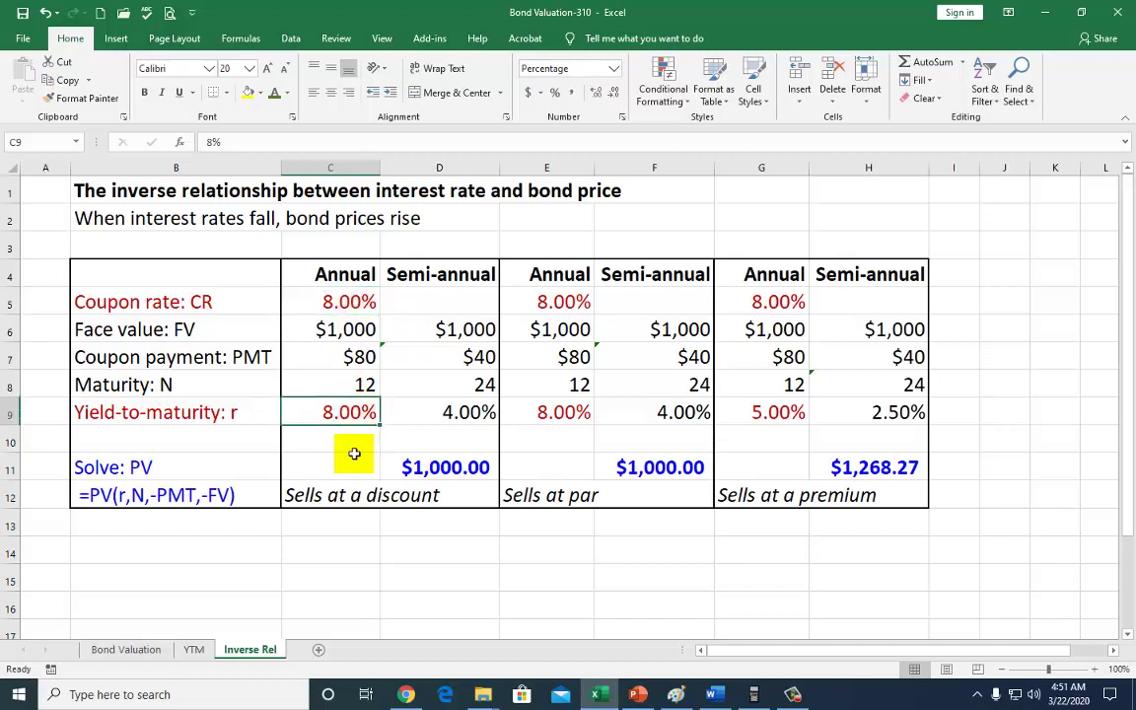
type("6.25")
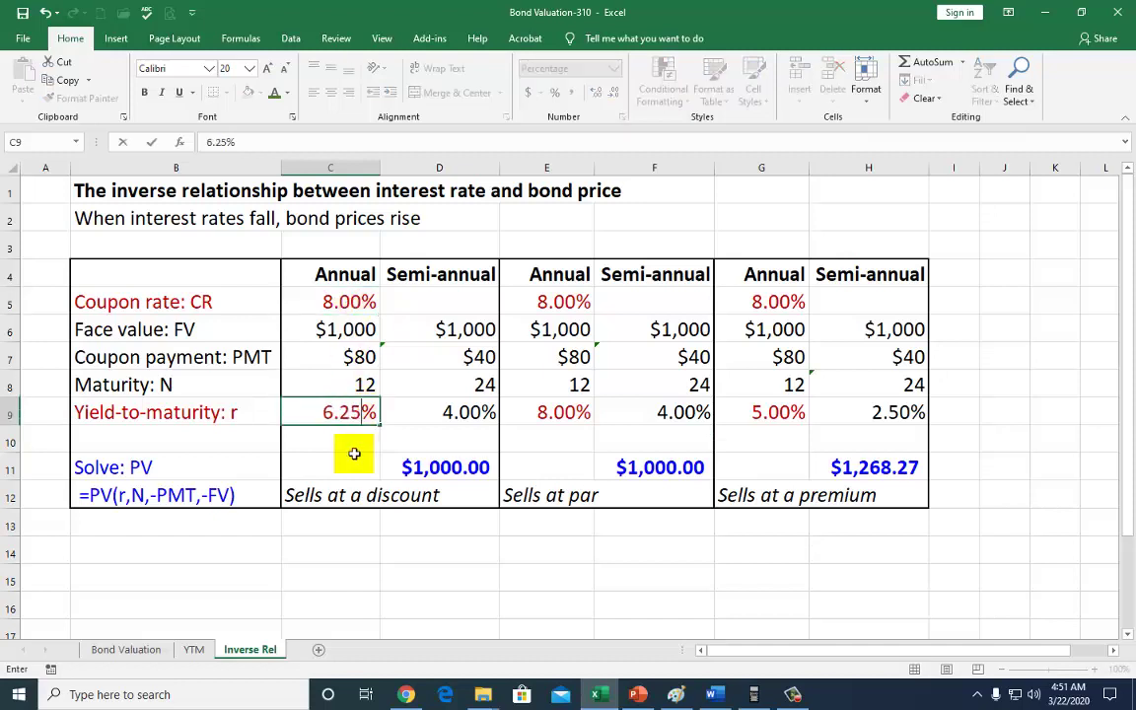
key("Return")
left_click(460, 467)
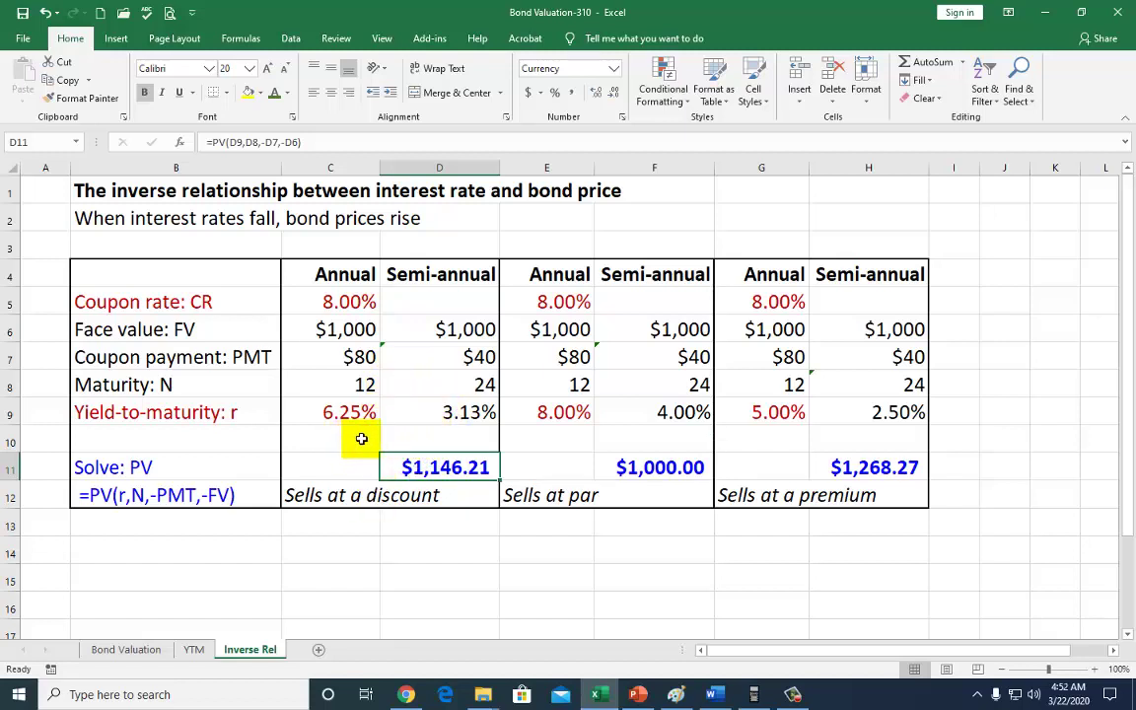
left_click(350, 530)
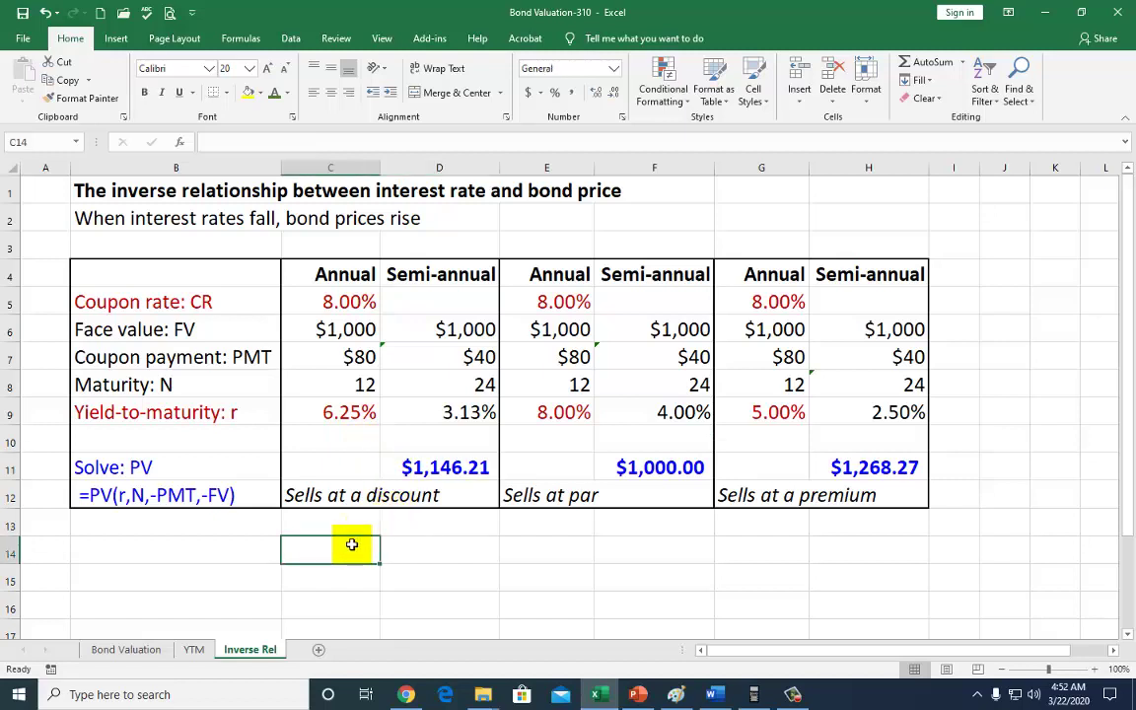
Step: Set the first bond's annual yield-to-maturity in C9 to 10%
left_click(365, 408)
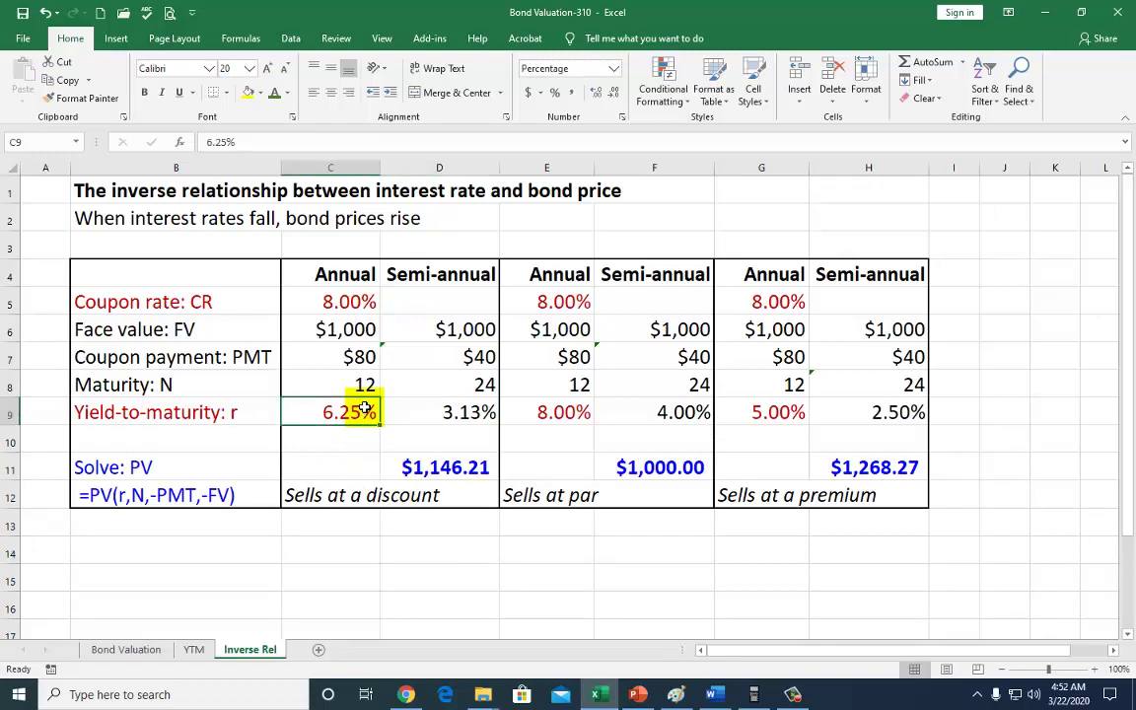
type("10")
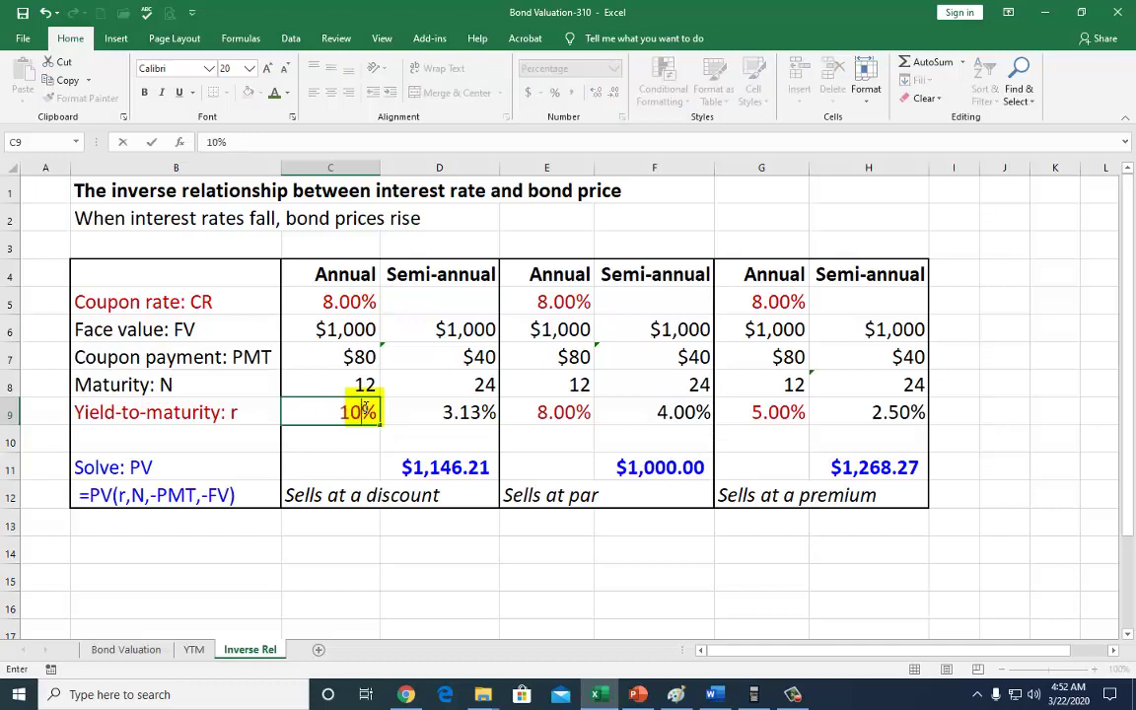
key("Return")
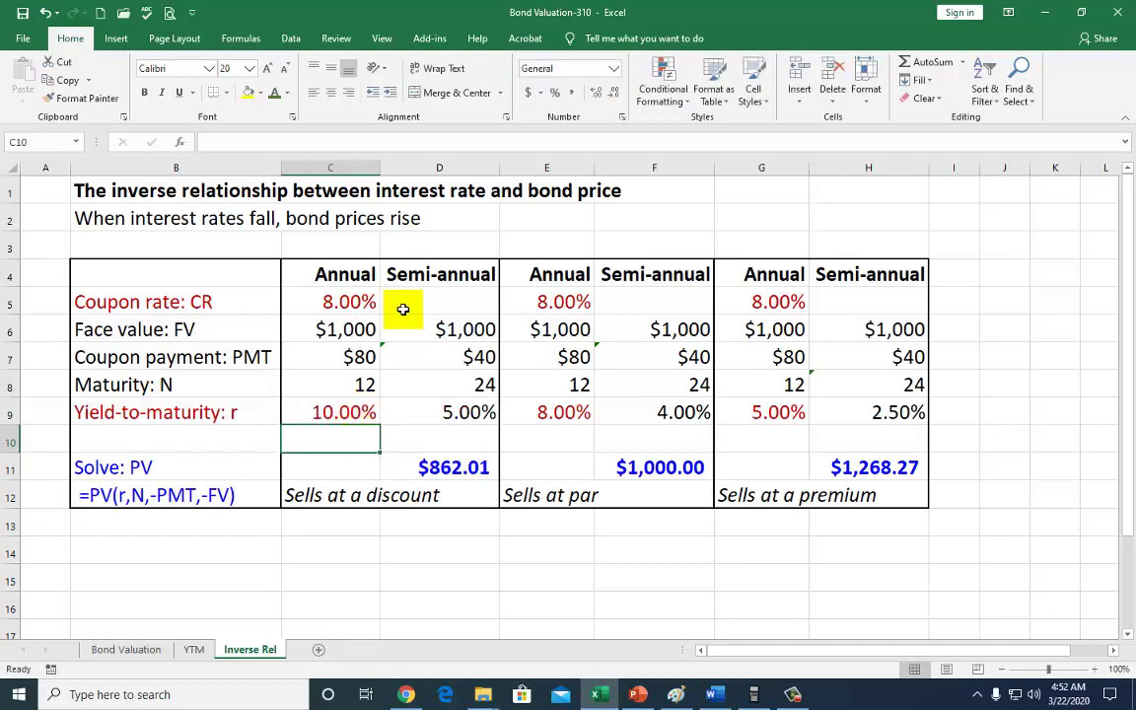
Step: Compare the first bond's coupon rate in C5 with its annual yield-to-maturity in C9 and its present value in D11
left_click(338, 304)
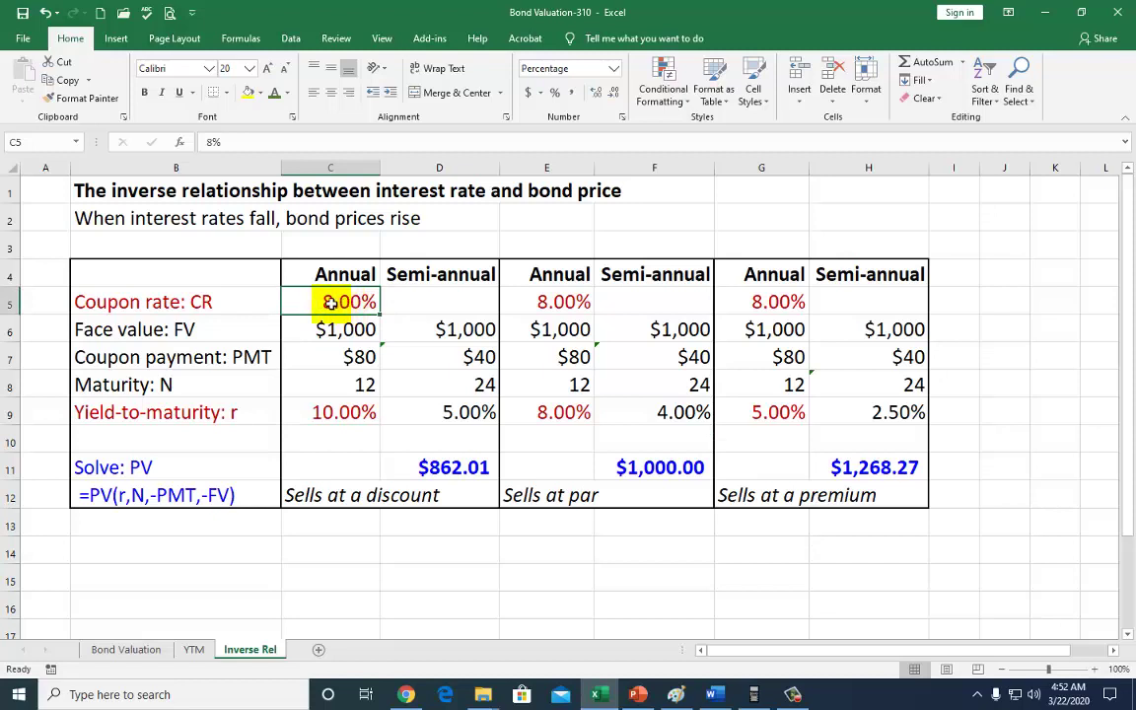
left_click(336, 413)
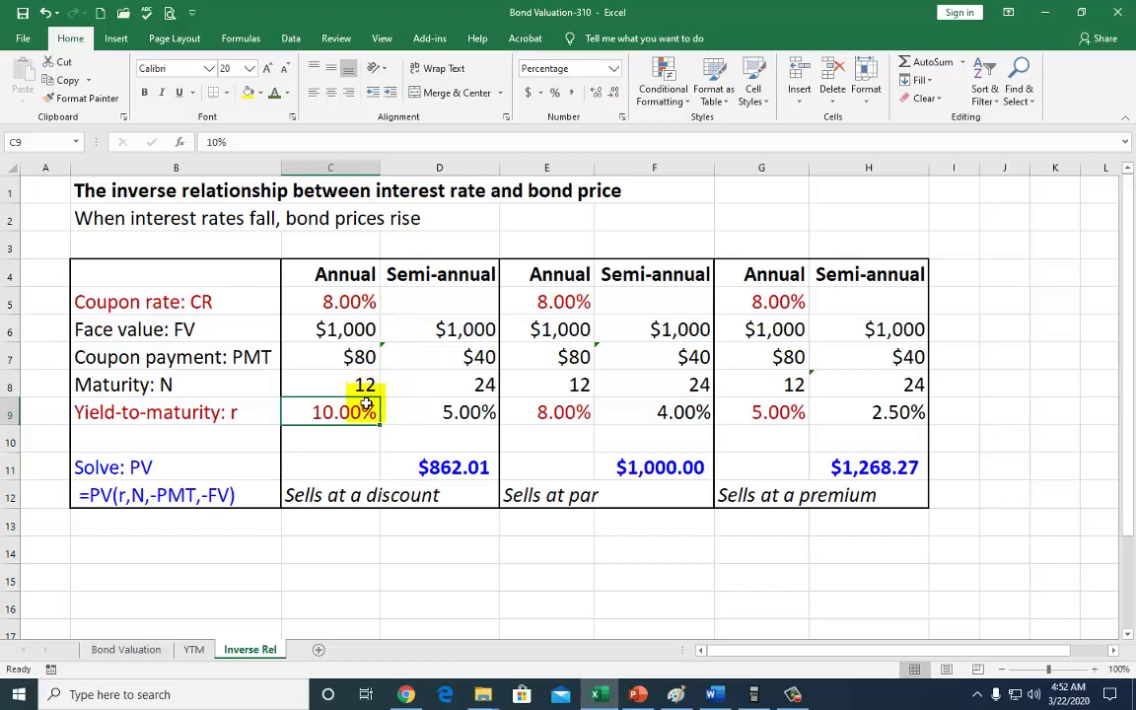
left_click(337, 301)
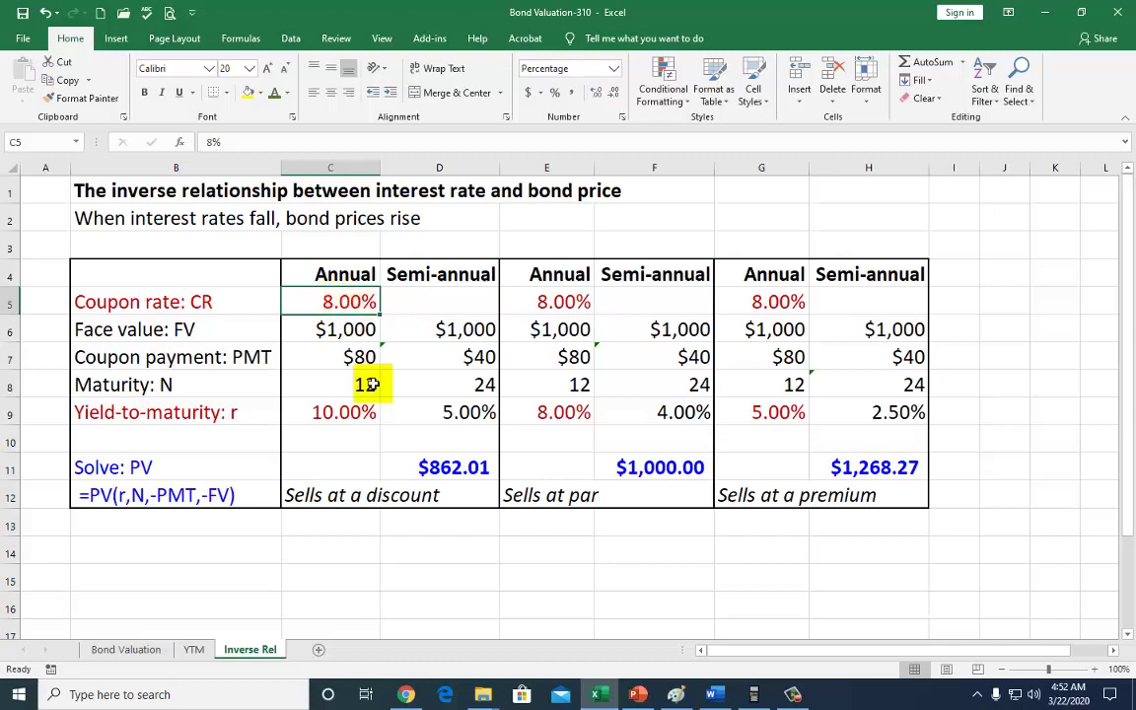
left_click(443, 468)
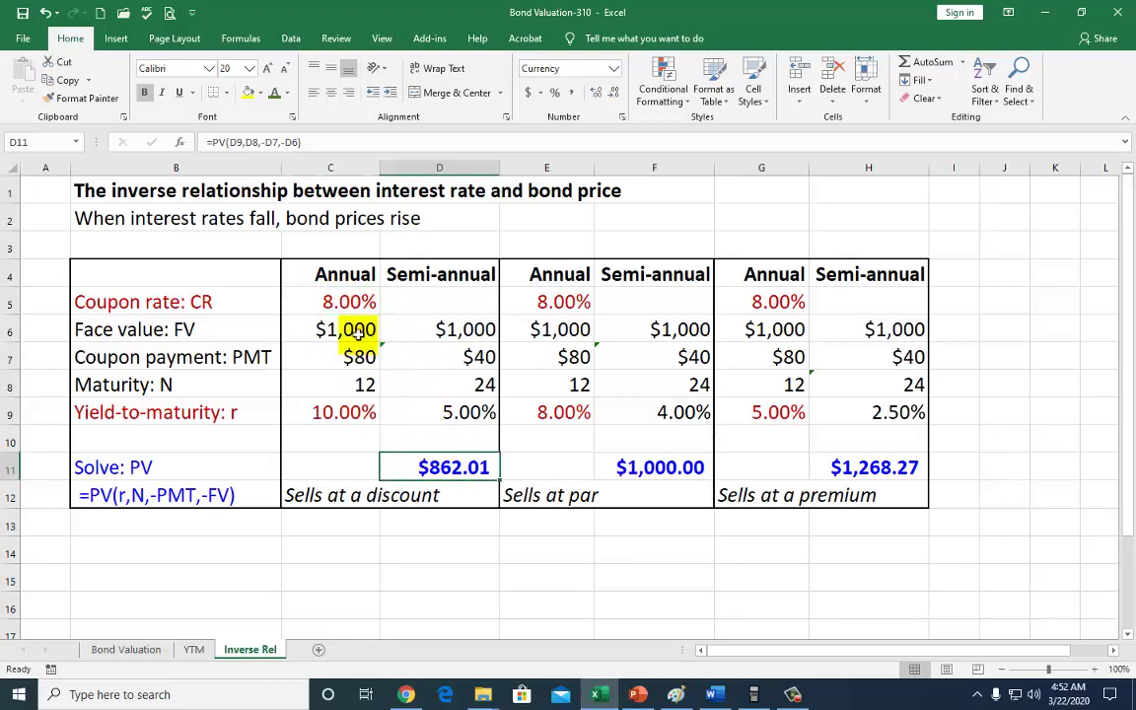
left_click(333, 414)
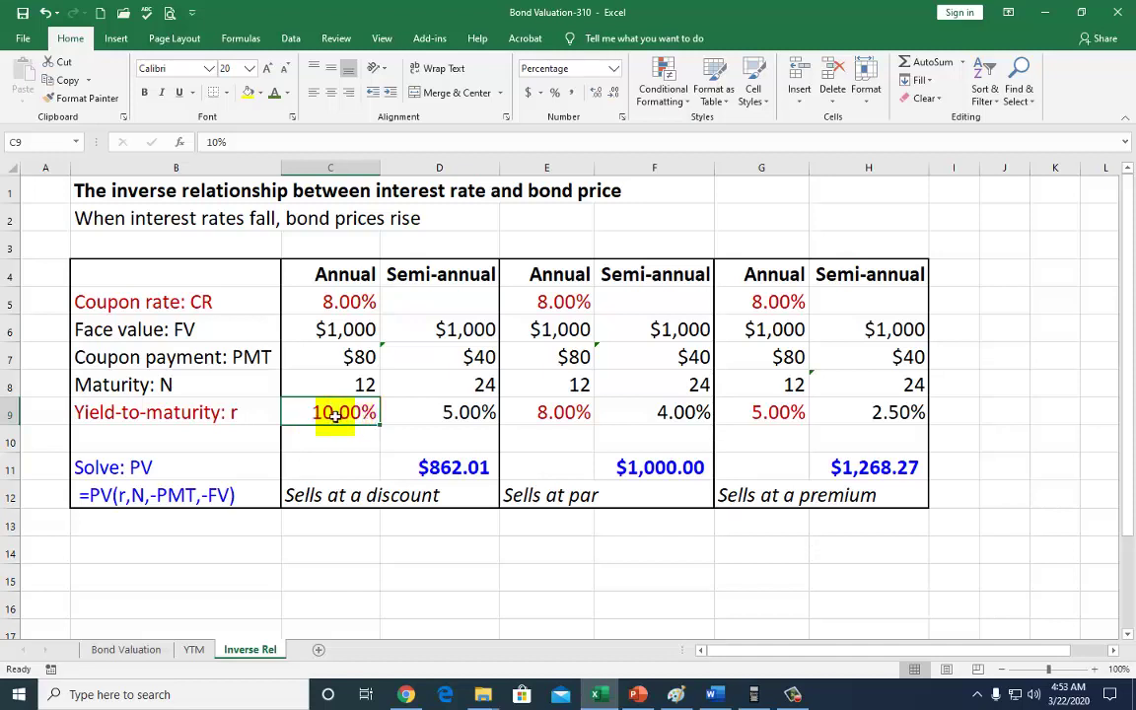
Step: Compare the third bond's coupon rate, face value and annual yield-to-maturity in column G with its present value in H11
left_click(777, 303)
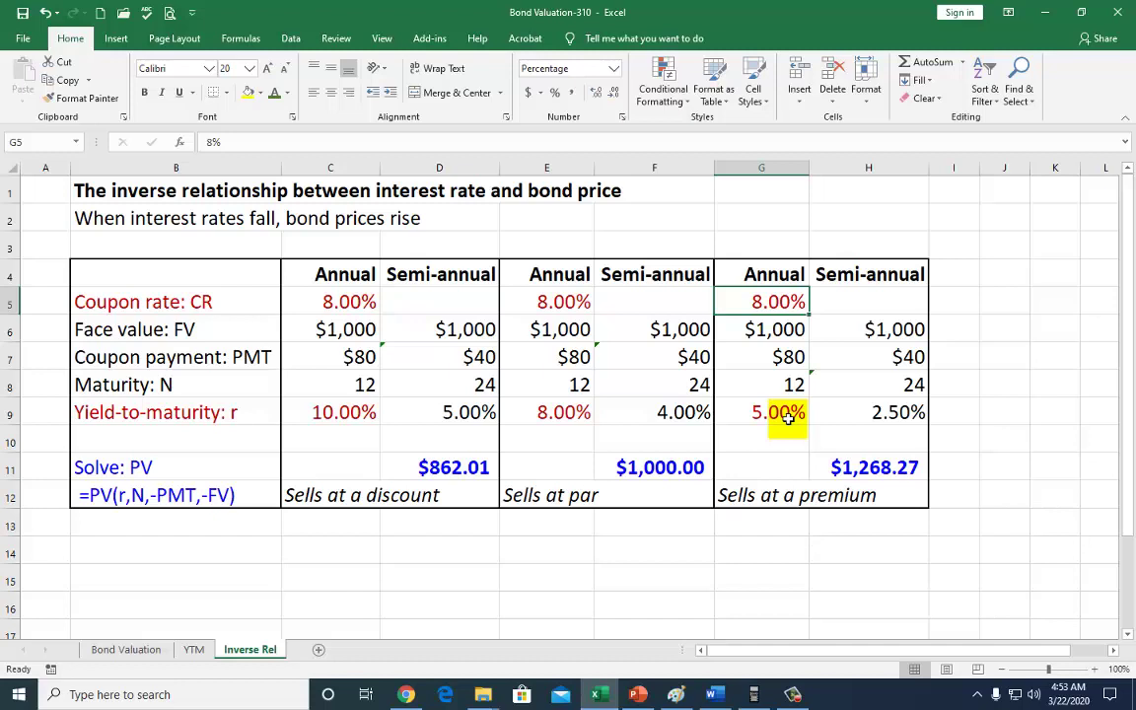
left_click(774, 329)
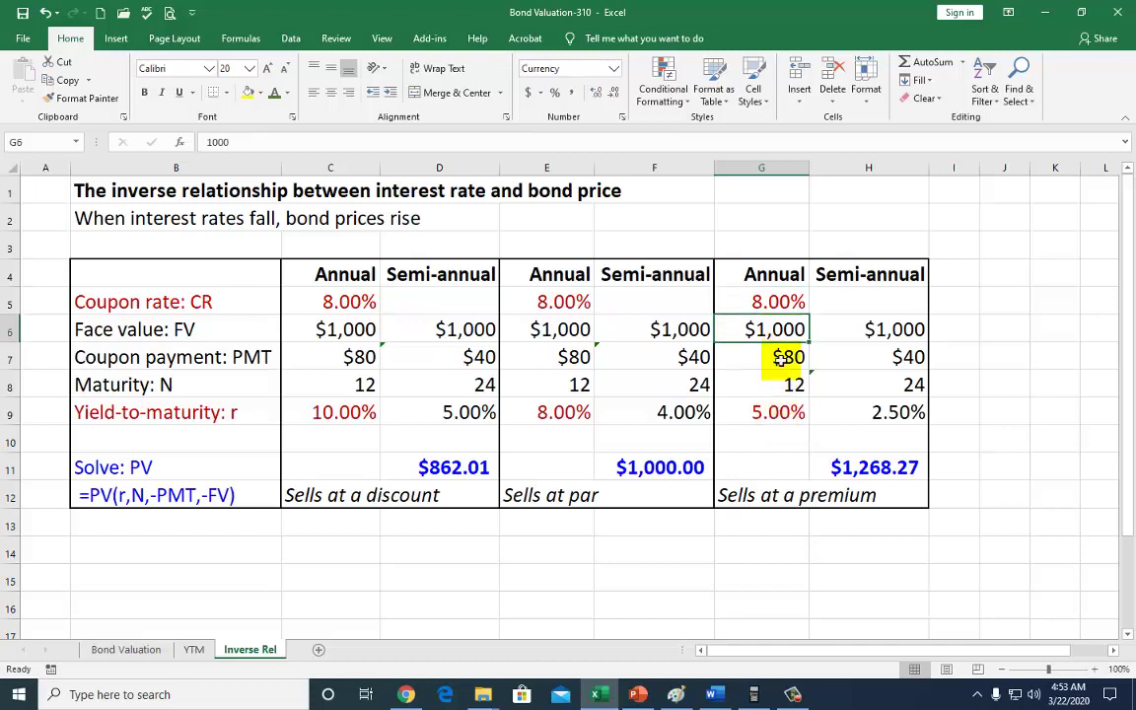
left_click(781, 414)
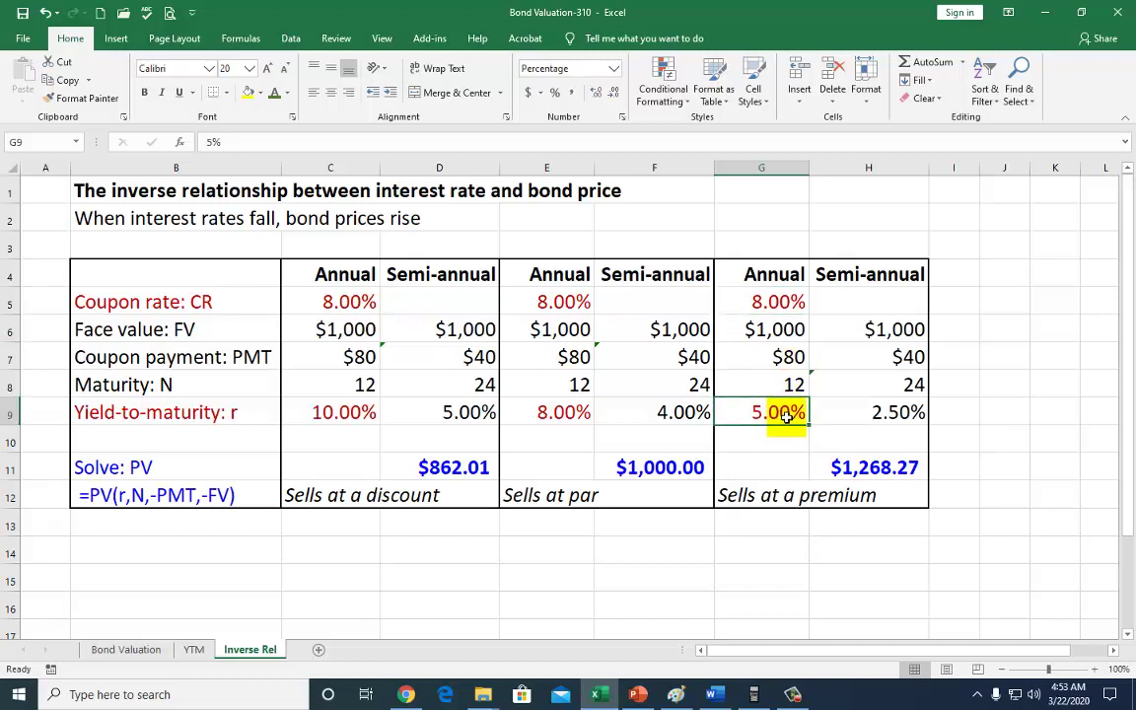
left_click(772, 303)
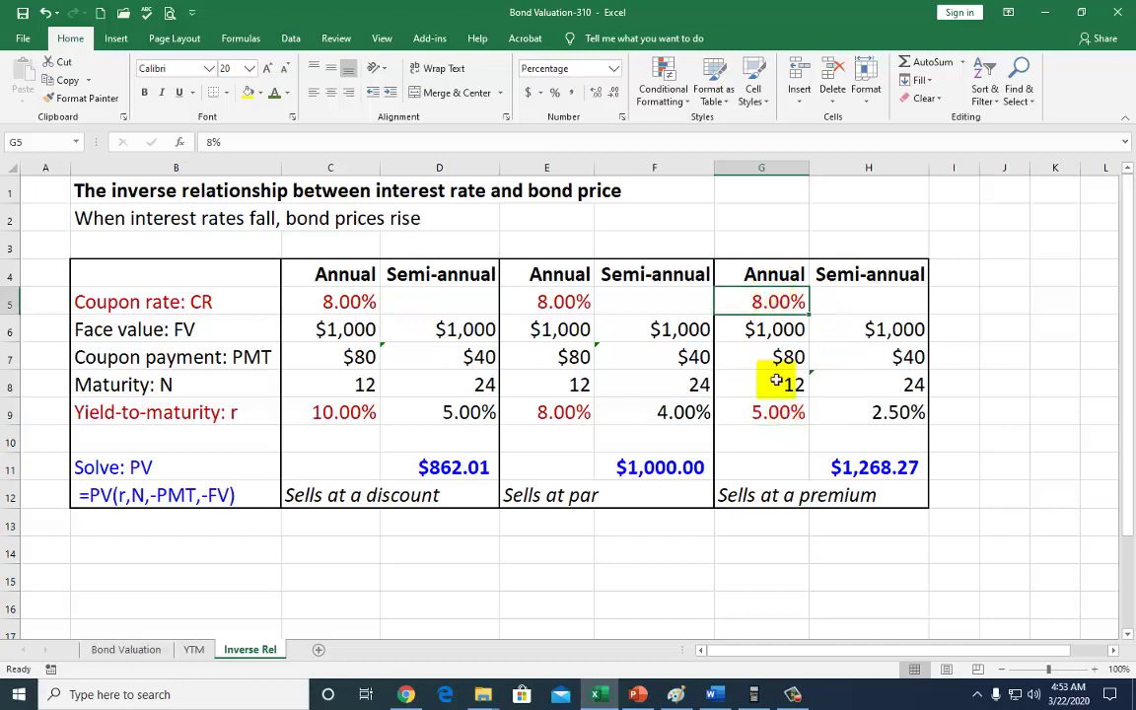
left_click(876, 470)
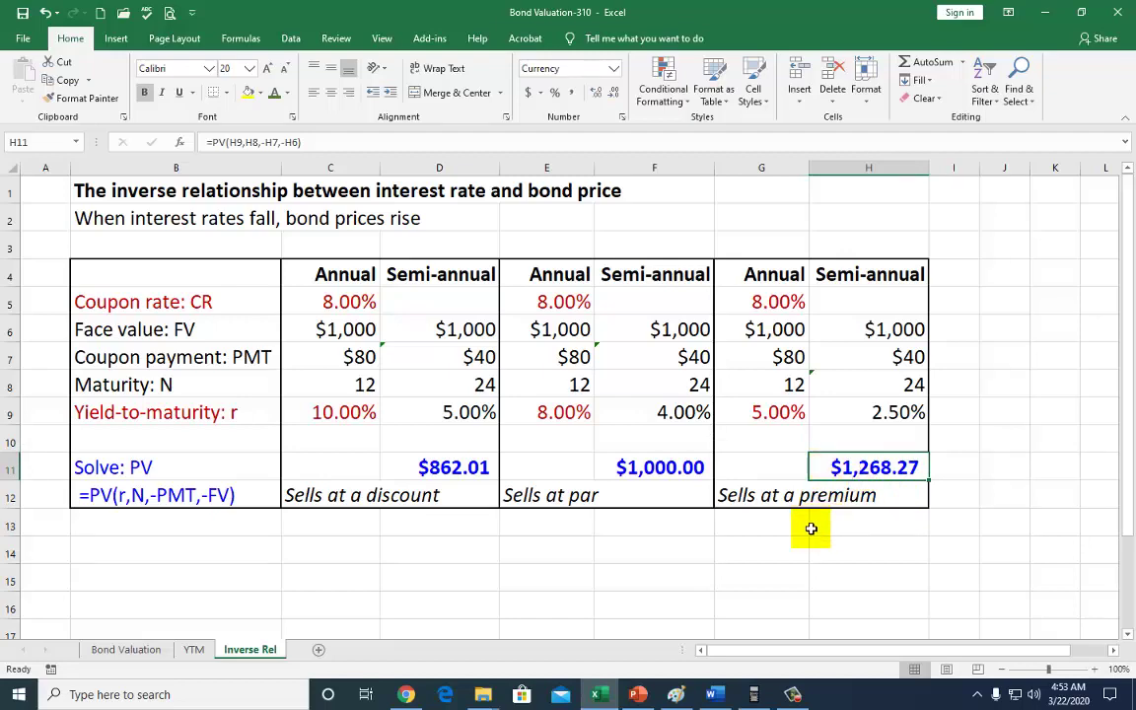
Step: Switch to the Bond Valuation 310 presentation in PowerPoint and start the slide show from the "Interest Rates and Bond Values" slide
key("alt+Tab")
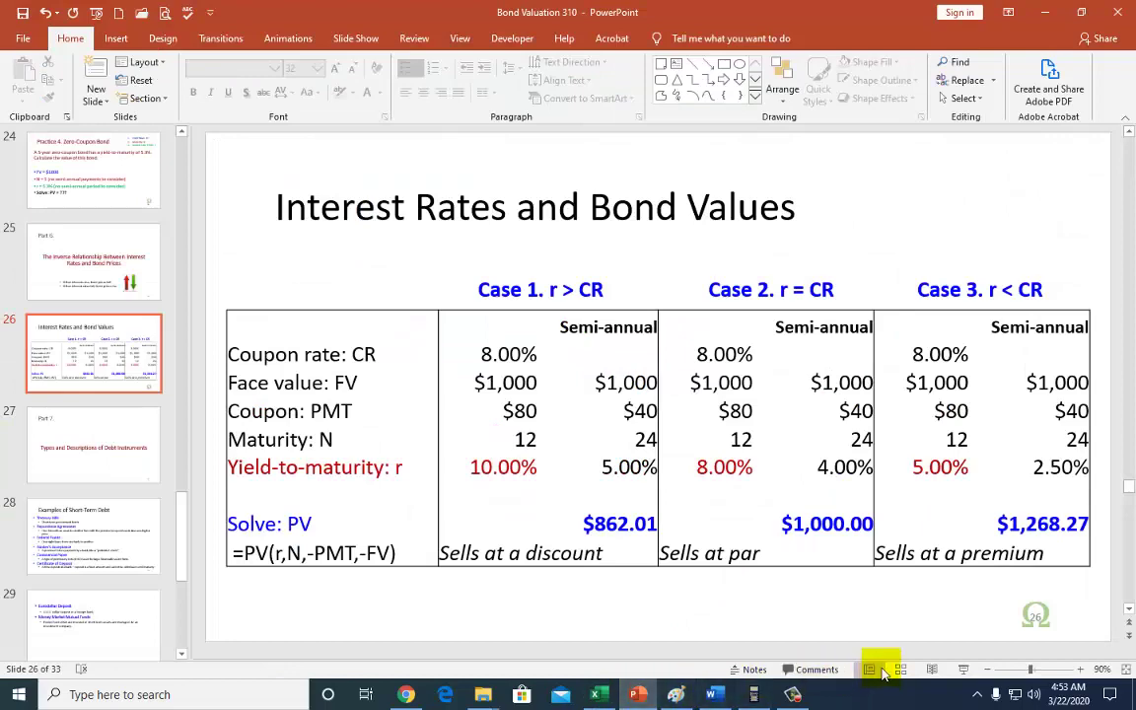
left_click(964, 670)
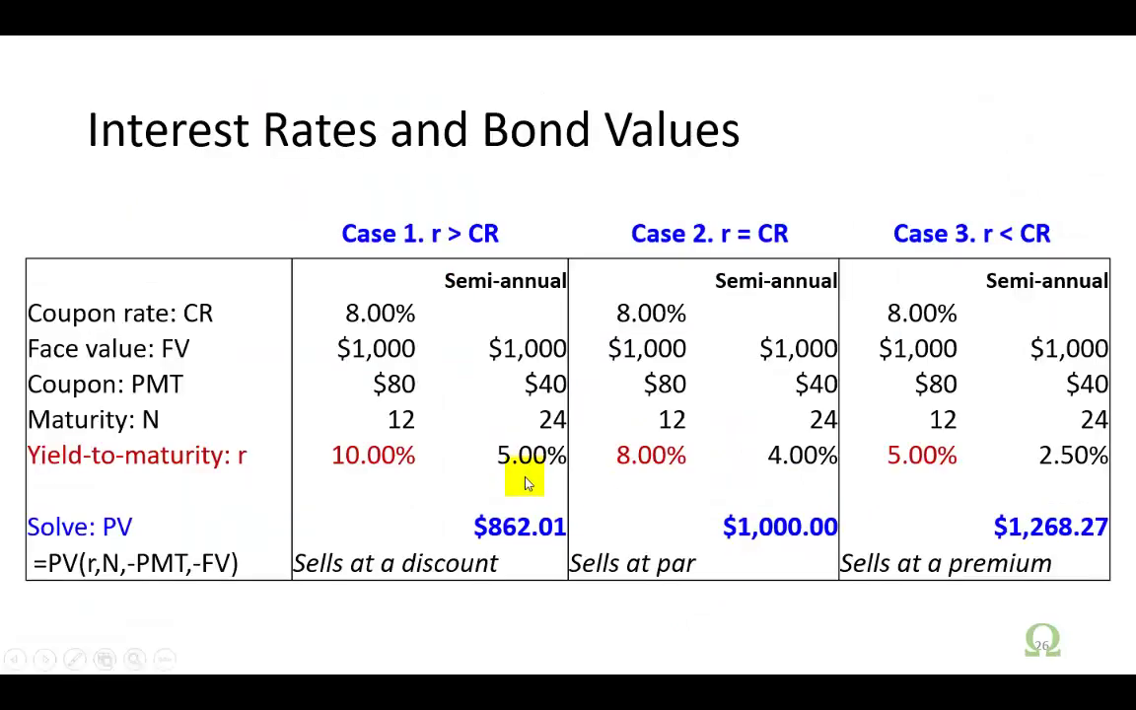